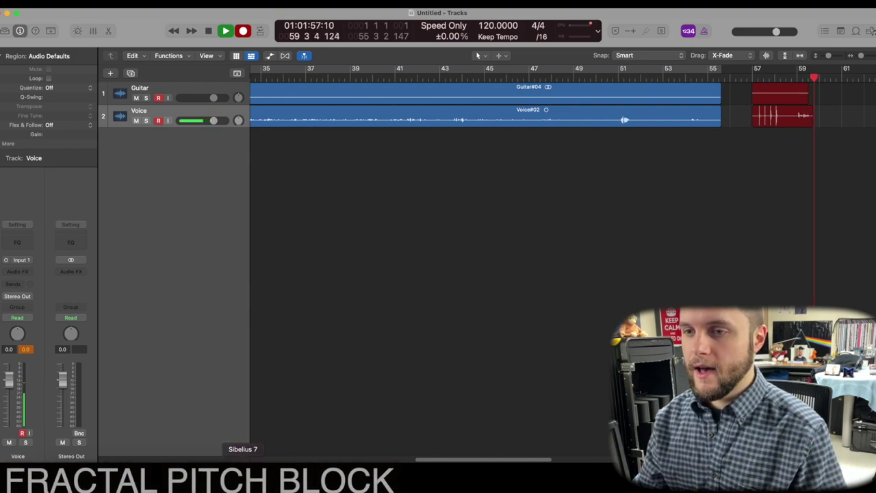
- Bring Axe-Edit III forward, check the Mixer and Virtual Capo blocks, and play the recorded loop
click(296, 478)
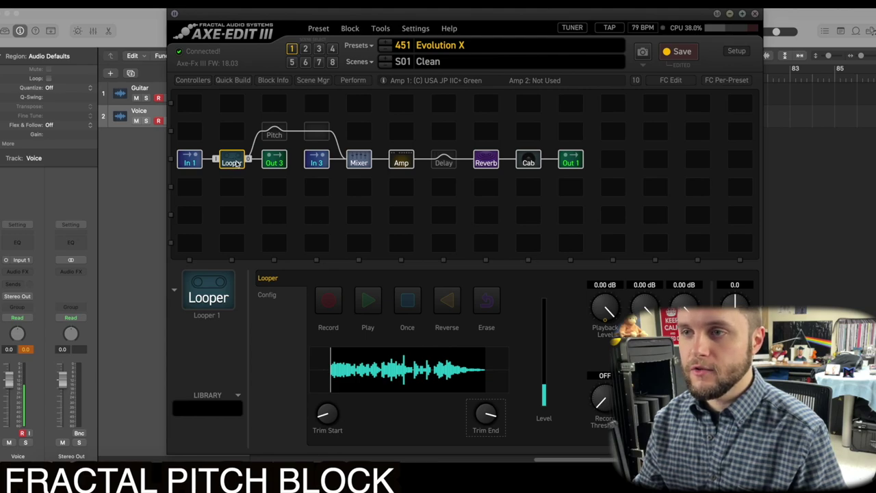
click(359, 162)
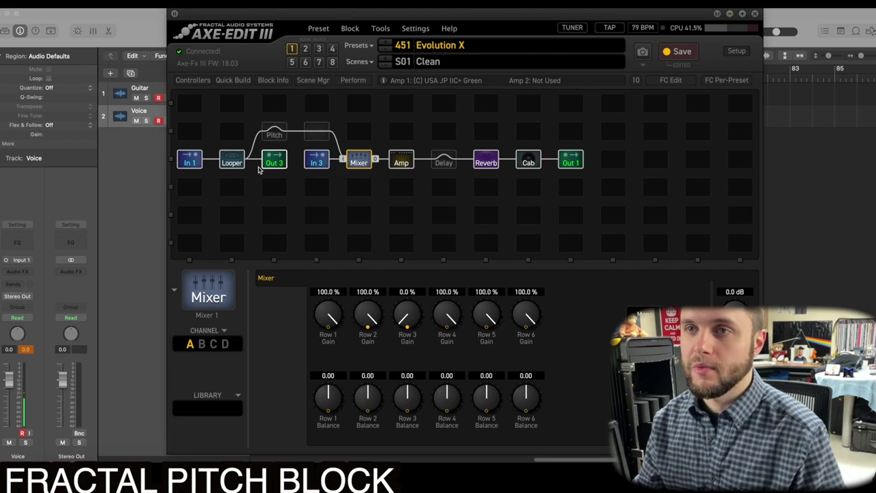
click(274, 135)
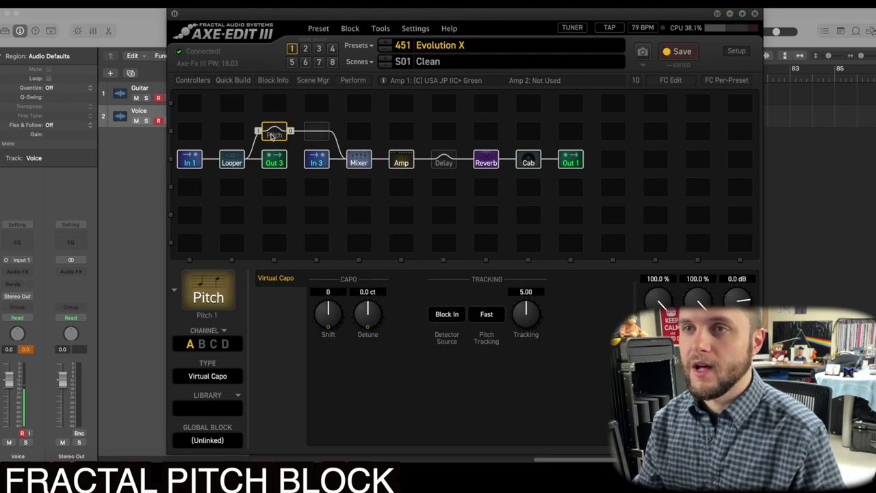
click(236, 166)
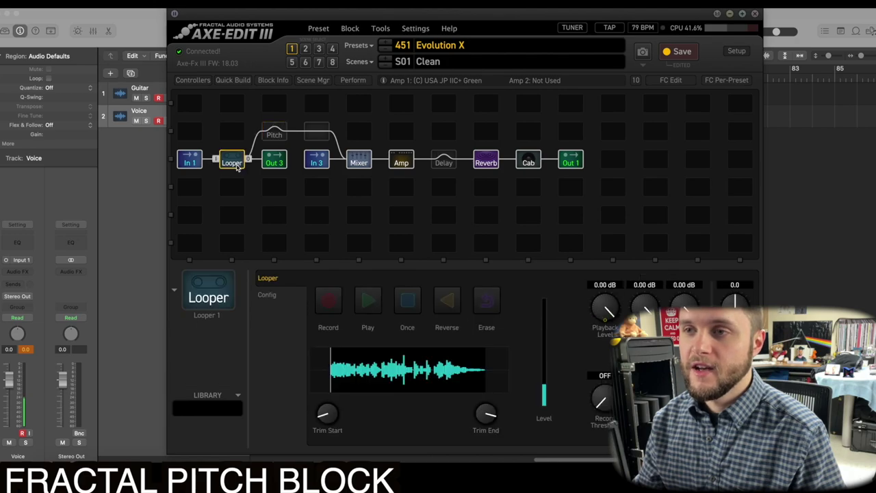
click(369, 301)
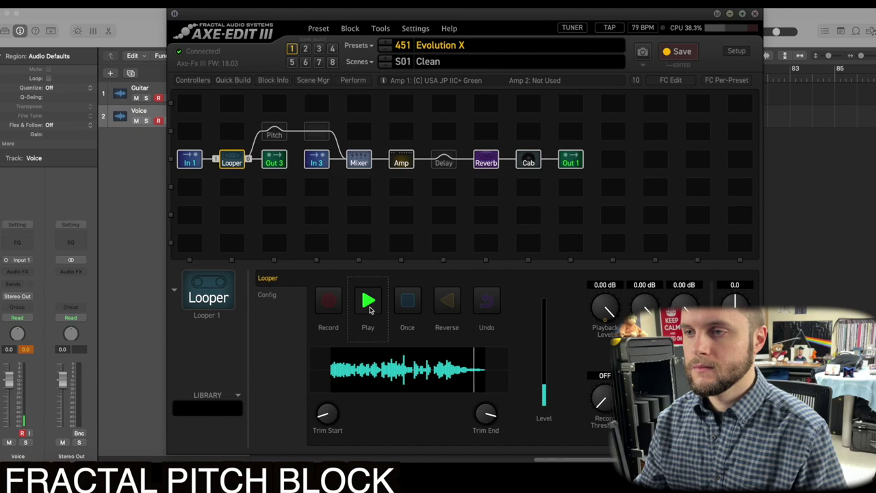
- Lower the loop's Trim Start to 8.94%, replay it, and show the Virtual Capo settings
click(370, 309)
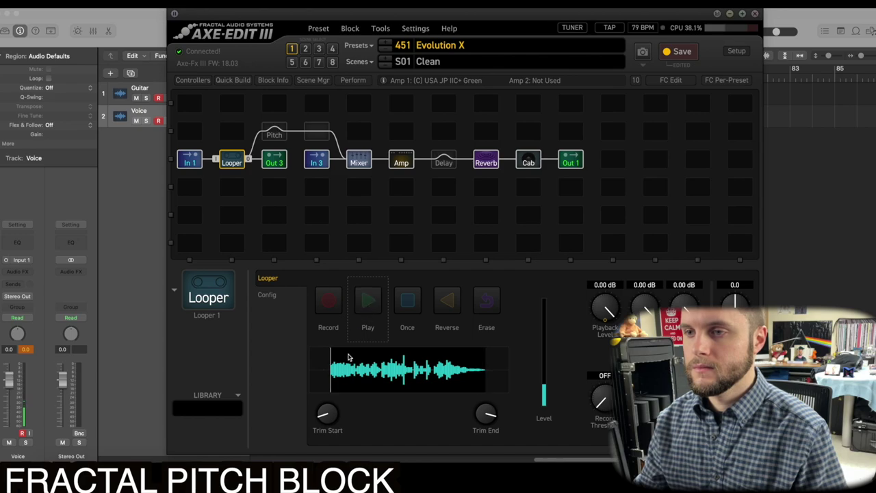
drag(326, 415, 325, 416)
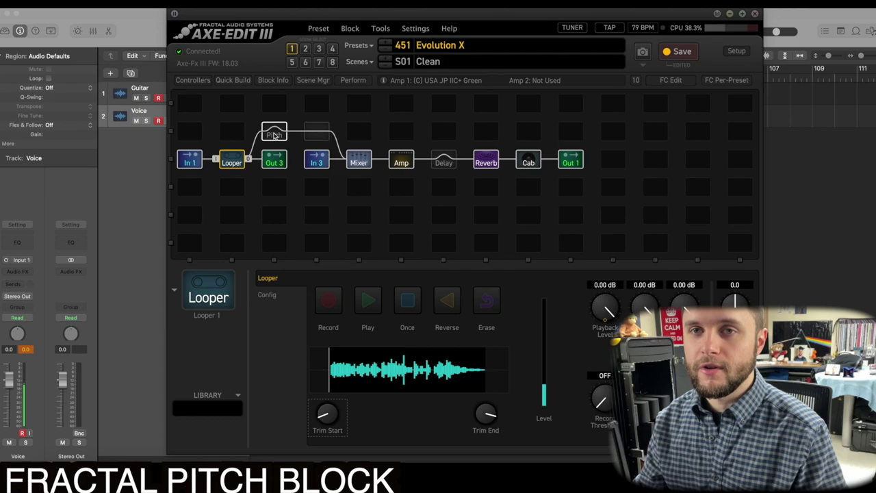
click(368, 300)
click(275, 134)
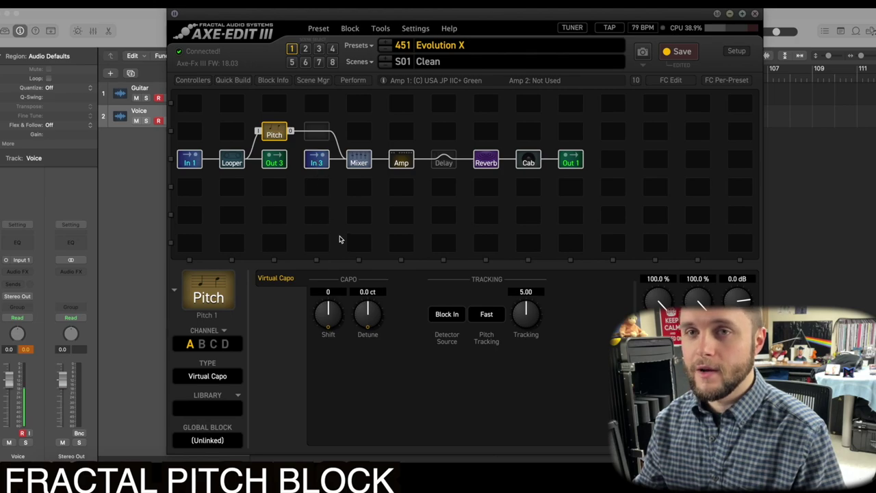
- Set the Virtual Capo Shift to -1, audition the loop, and return to the pitch settings
click(329, 309)
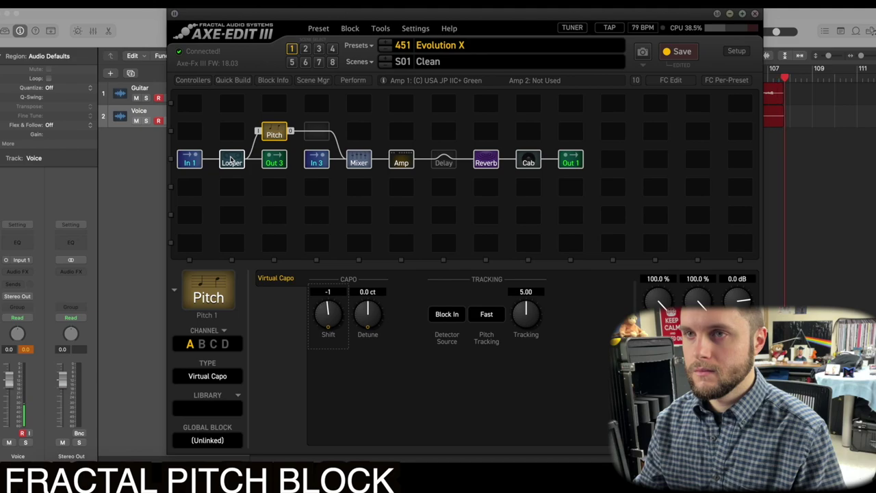
click(232, 160)
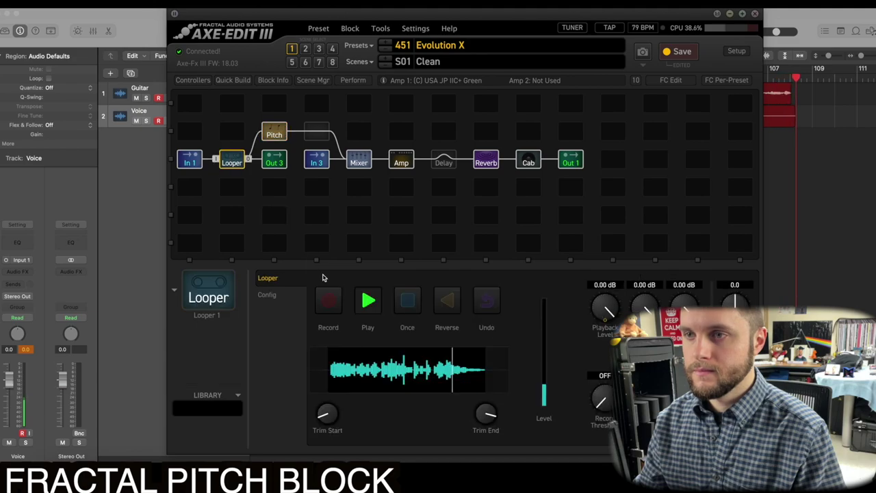
click(371, 309)
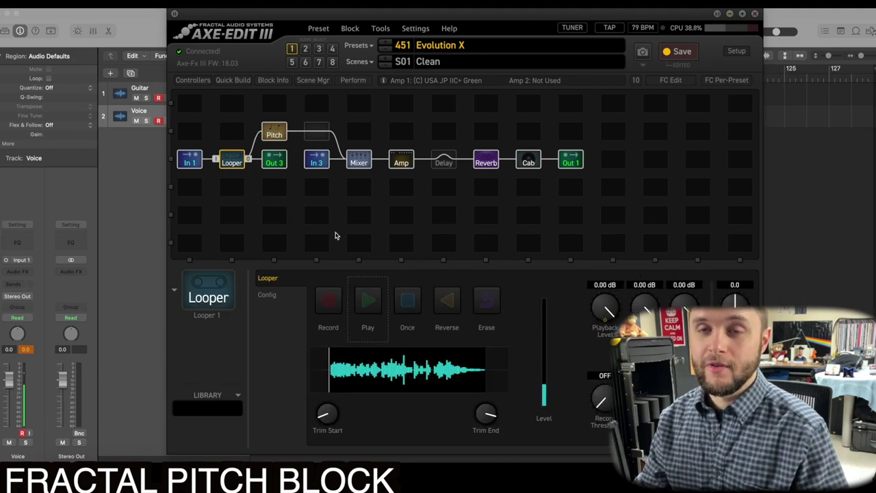
click(282, 139)
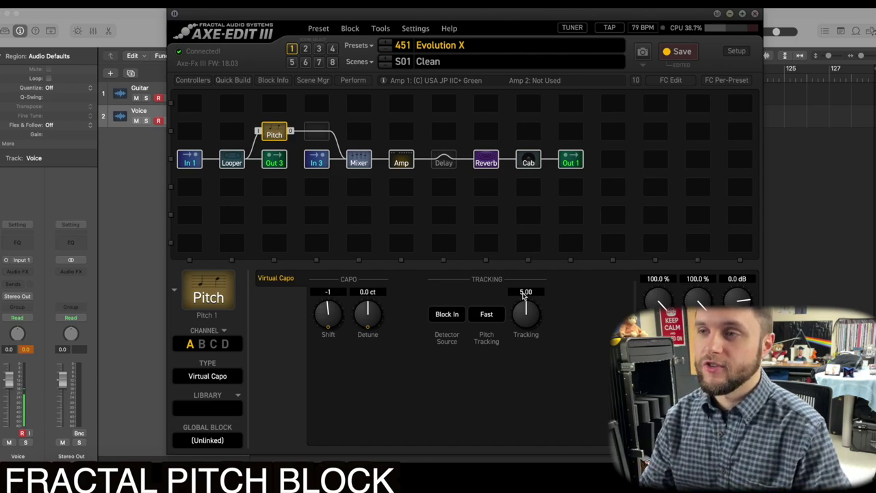
- Sweep the Virtual Capo Tracking between 0.00 and 10.00, then enter 2.00
drag(524, 312, 519, 449)
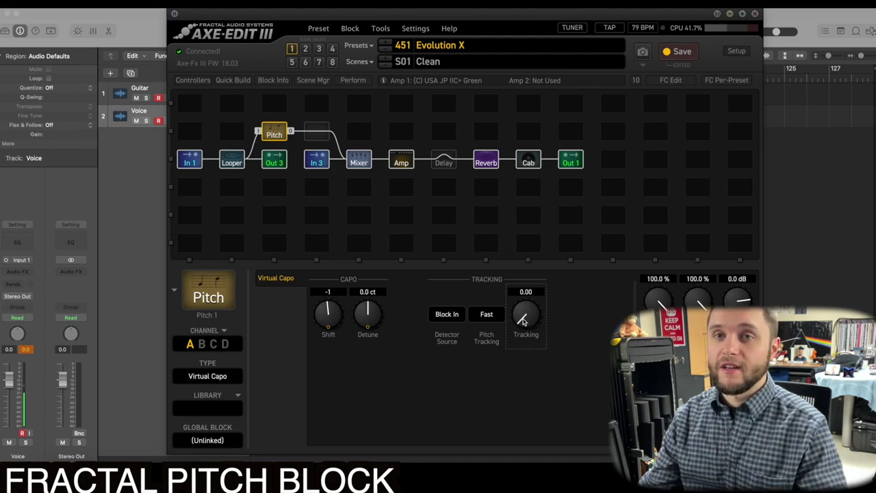
drag(523, 322, 541, 241)
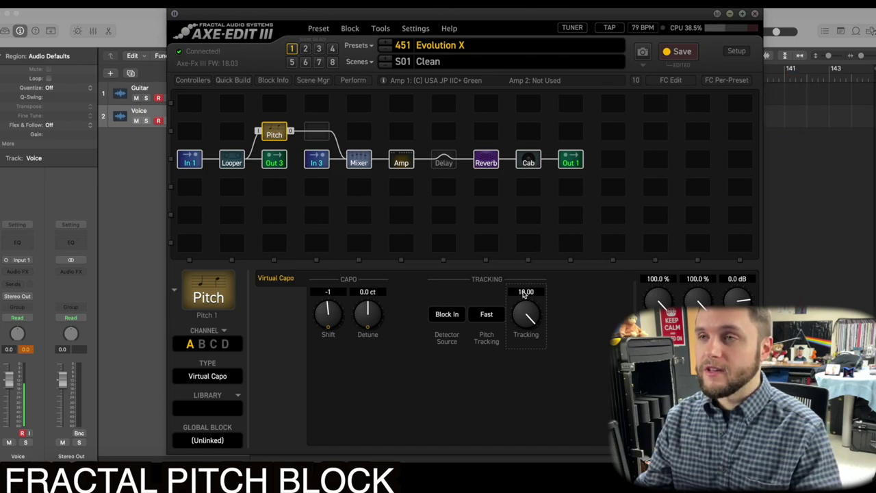
double_click(524, 293)
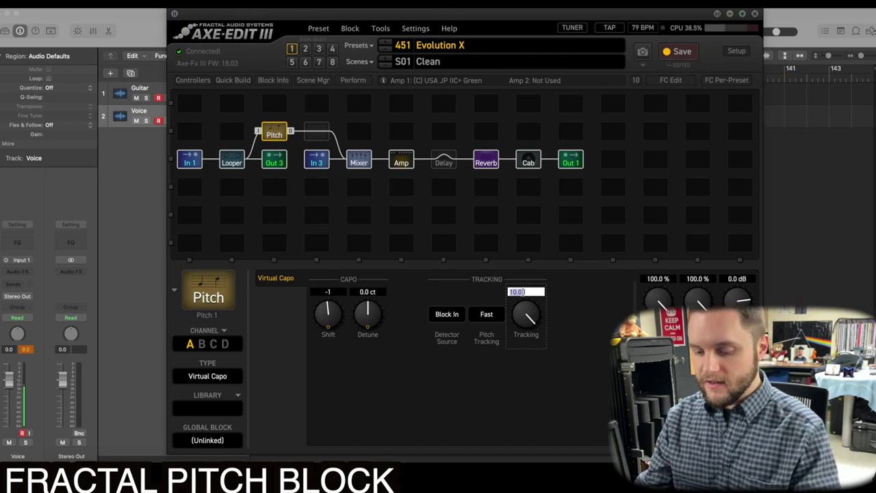
text(3)
key(Return)
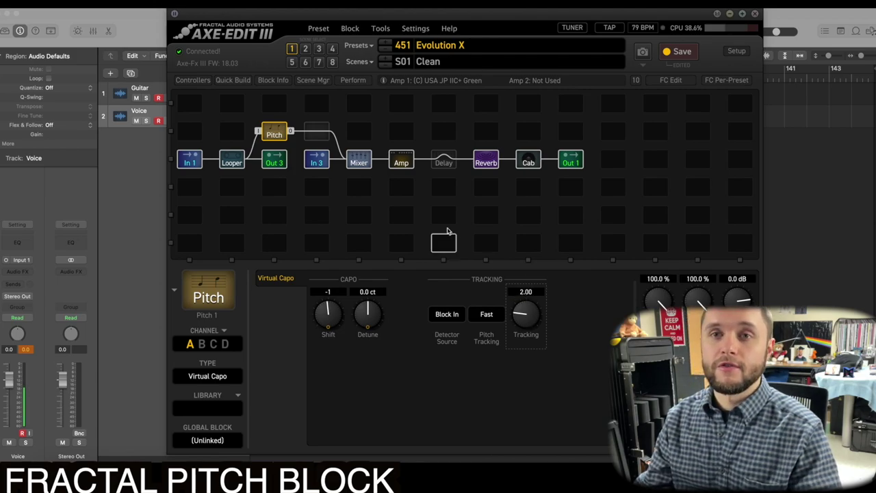
- Play the loop through the new tracking, checking the Virtual Capo settings midway
click(231, 163)
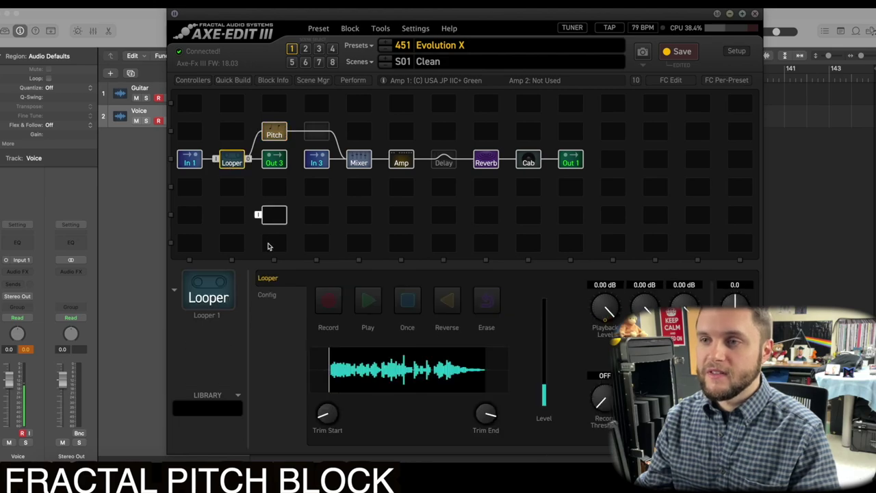
click(369, 301)
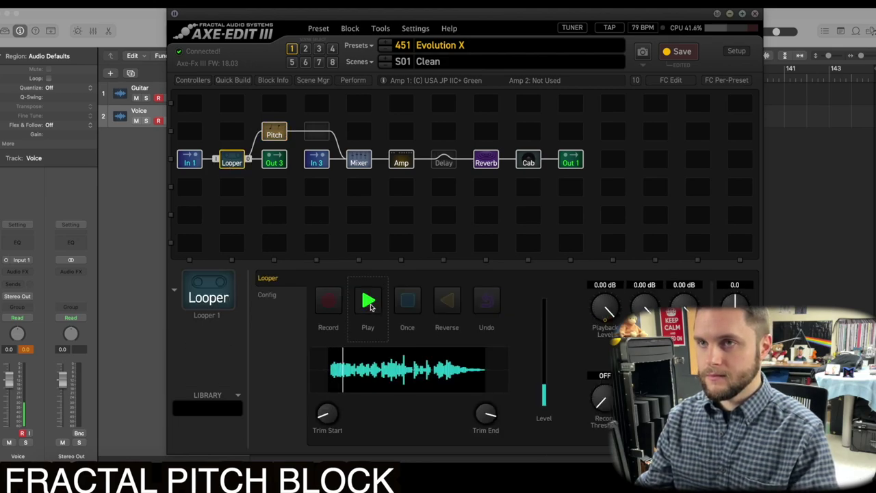
click(271, 132)
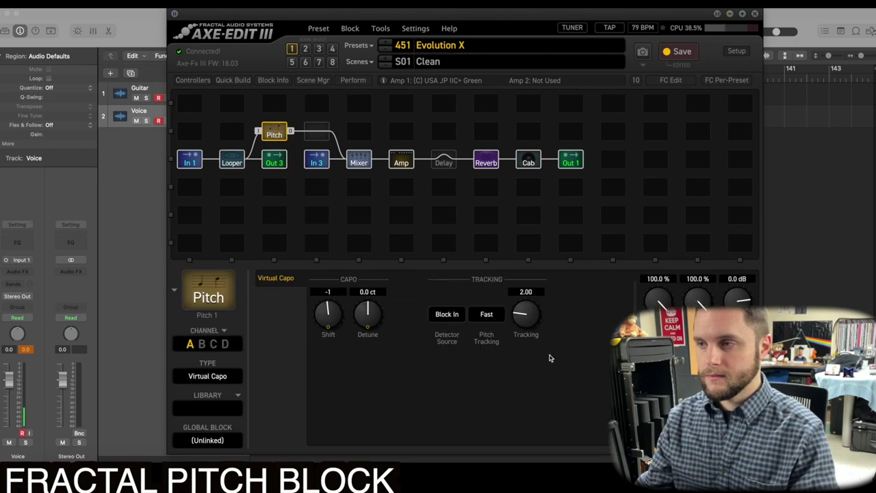
click(233, 161)
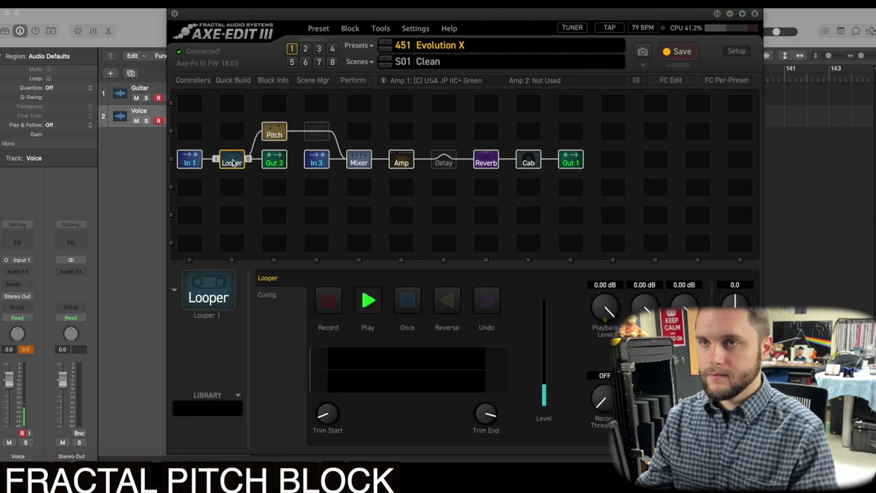
- Set the Virtual Capo Pitch Tracking to Off and replay the loop to hear it
click(369, 299)
click(273, 130)
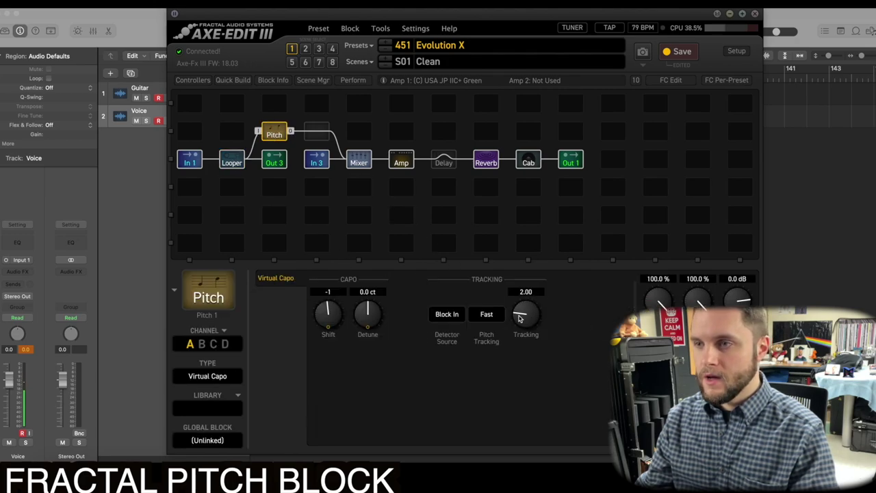
click(491, 316)
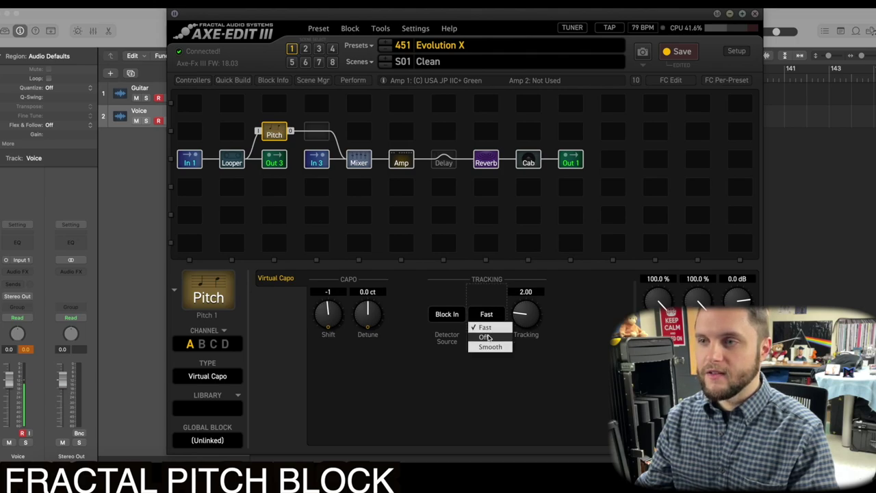
click(485, 337)
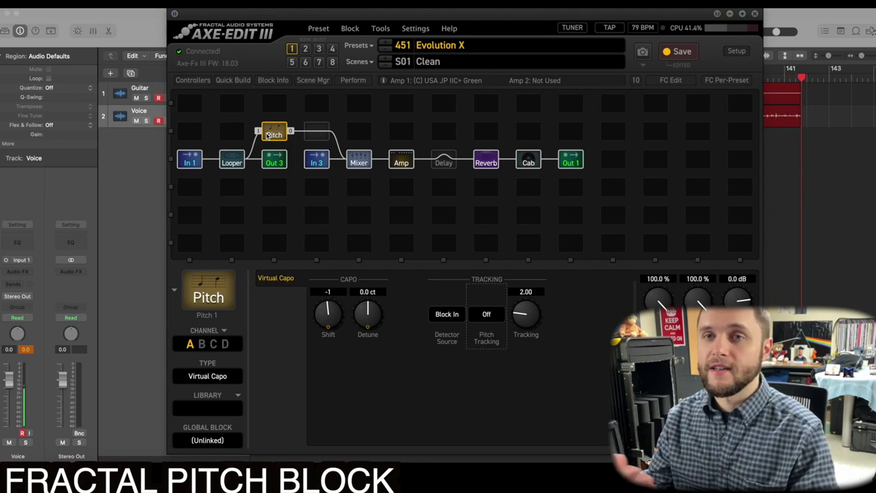
click(233, 159)
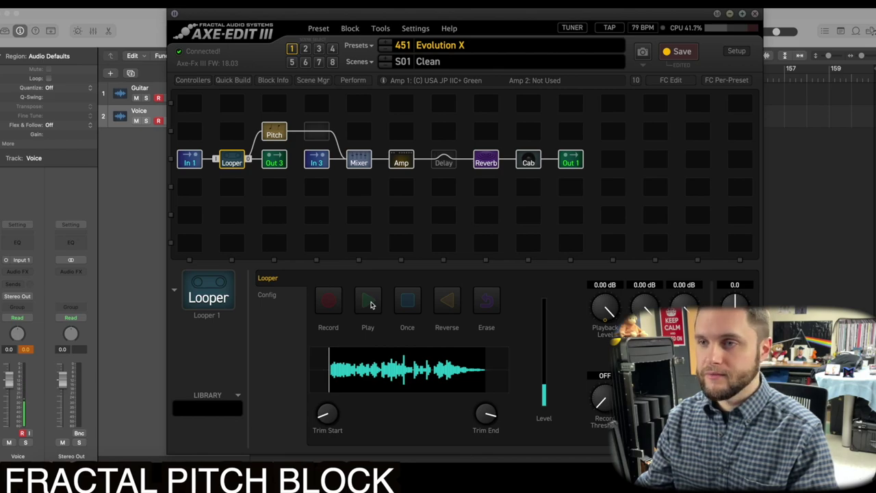
click(369, 302)
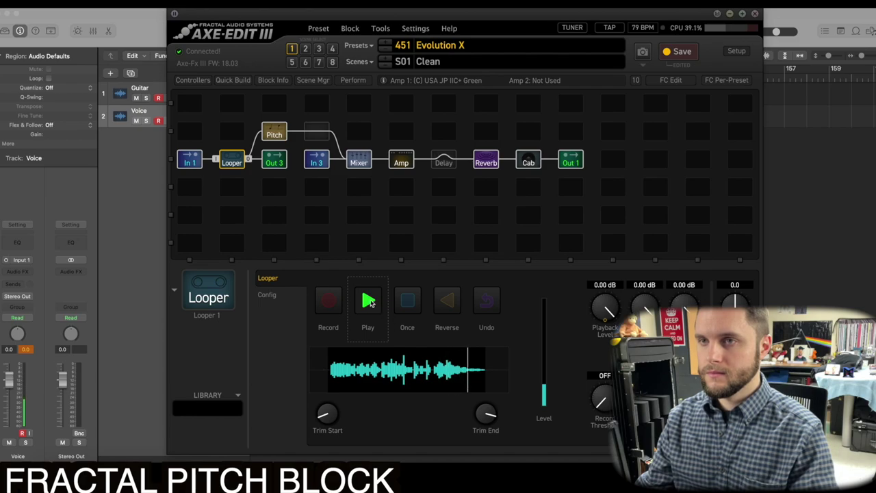
- Restart the loop and bring up the Virtual Capo settings showing Shift -2
click(370, 301)
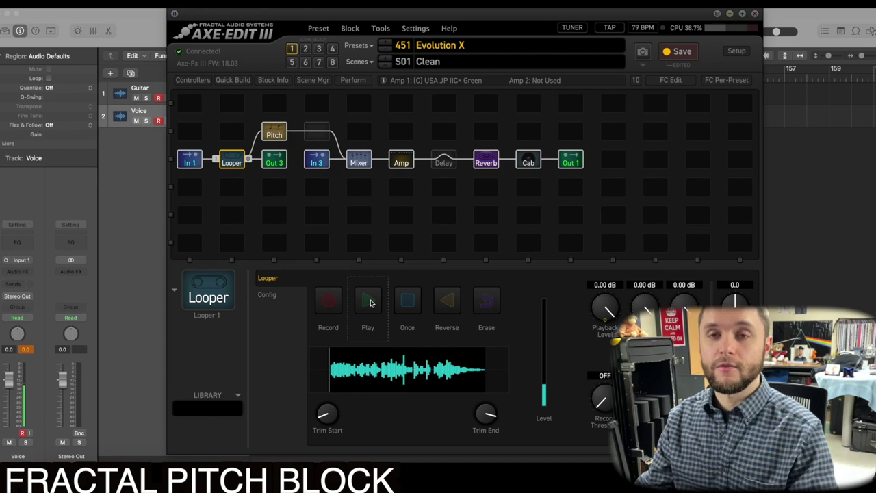
click(370, 302)
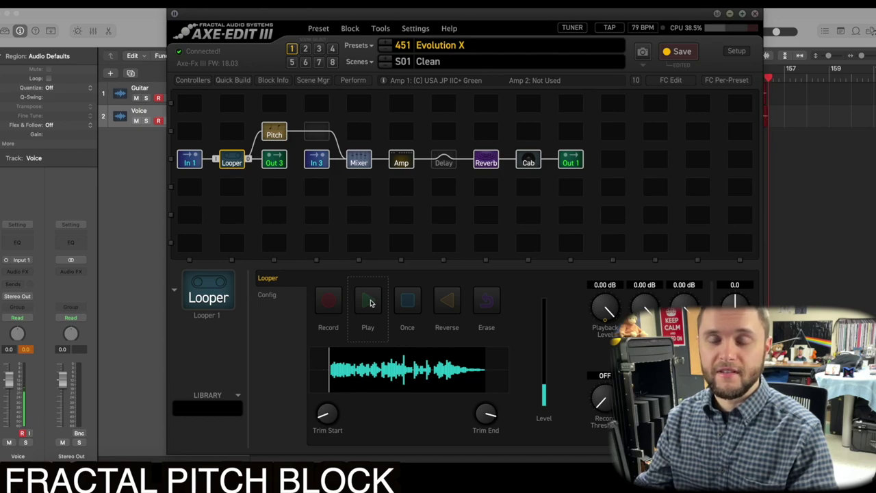
click(277, 134)
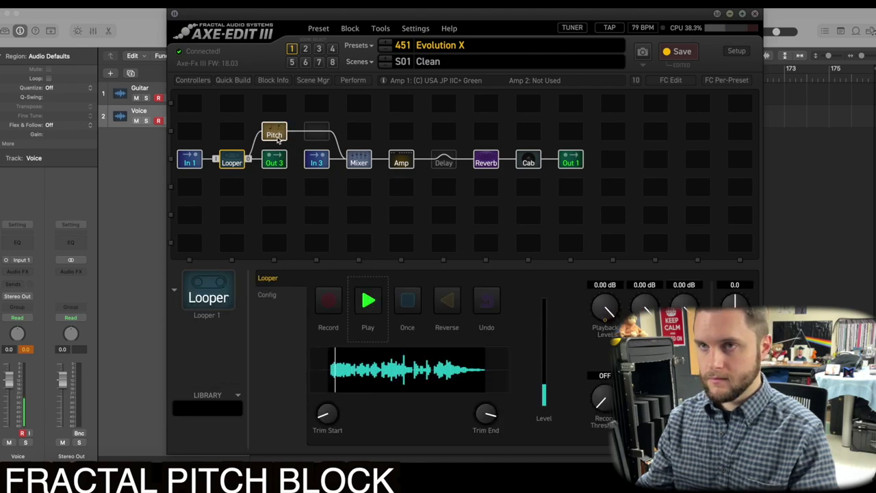
click(274, 135)
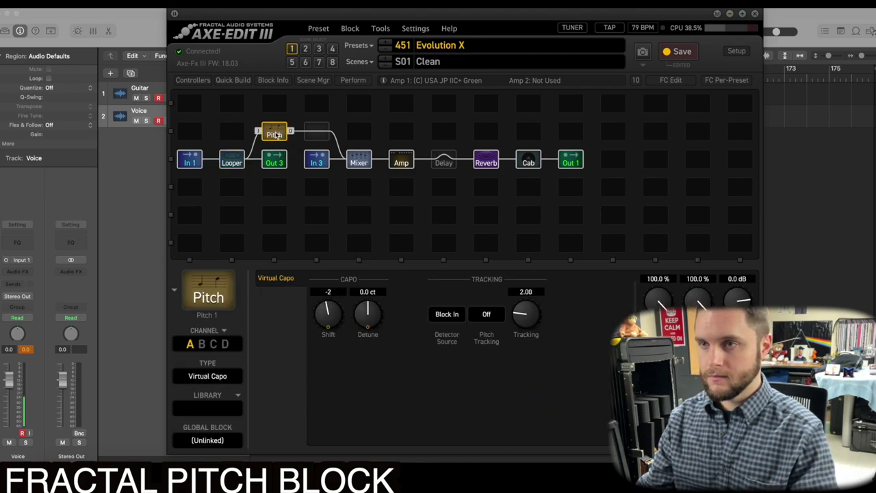
- Set the Virtual Capo Shift to -3 and Tracking to 3.00, checking the Looper in between
click(326, 308)
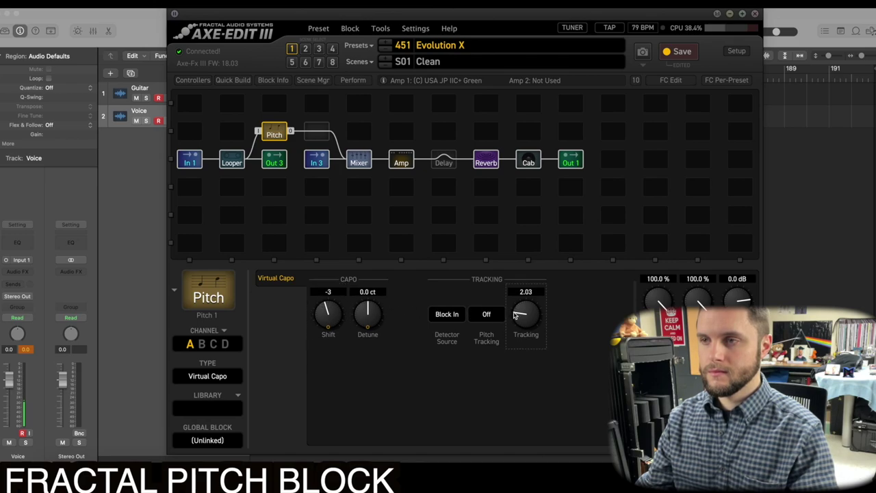
double_click(523, 293)
text(3)
key(Return)
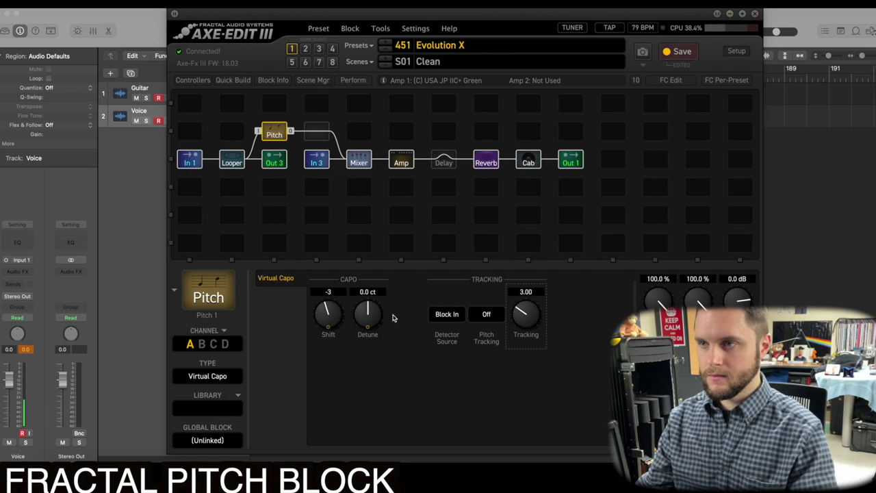
click(226, 162)
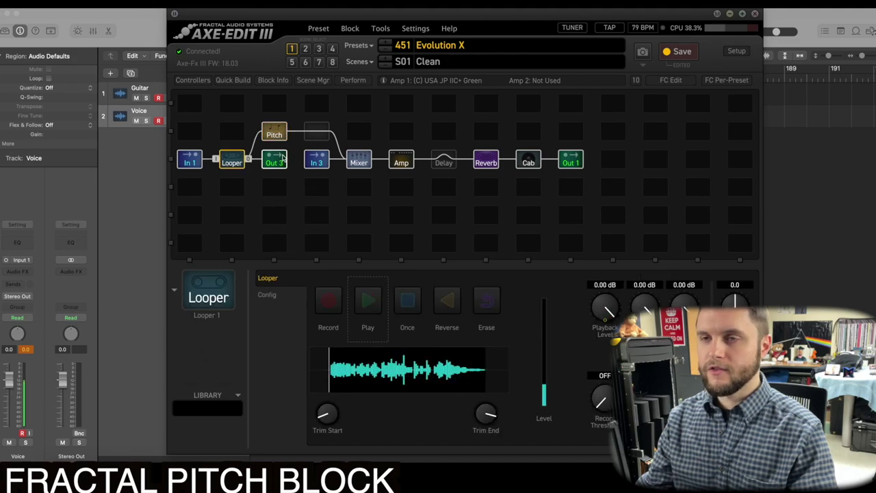
click(274, 134)
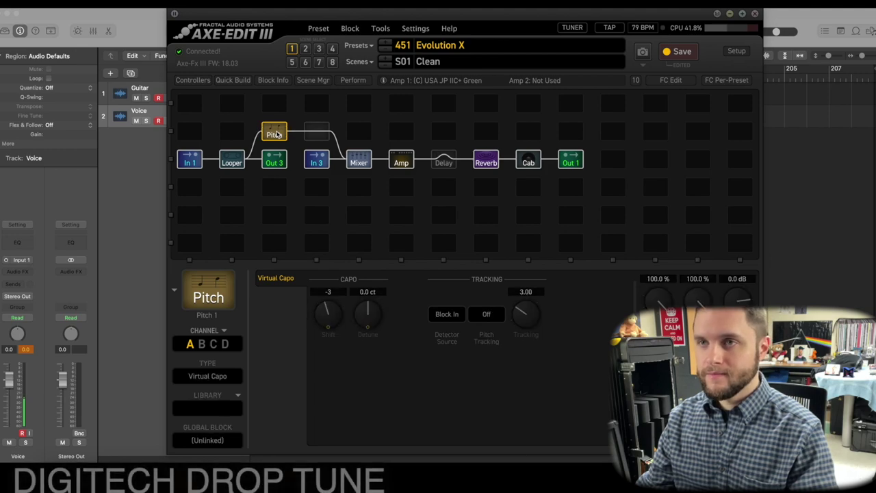
- Check the Mixer's row gains, then play the recorded loop from the Looper
click(360, 160)
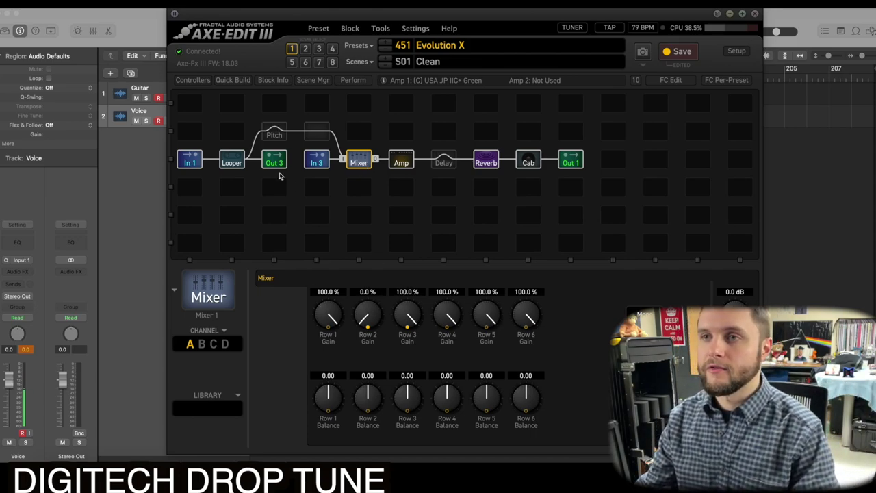
click(232, 163)
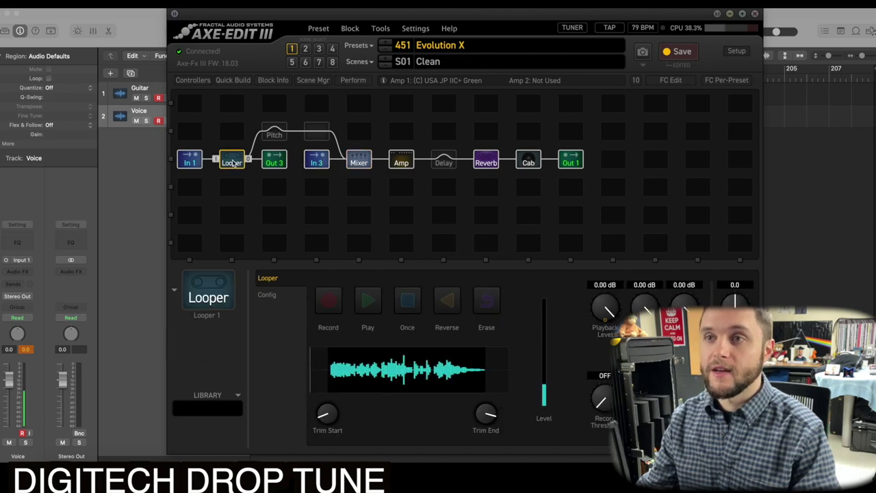
click(369, 301)
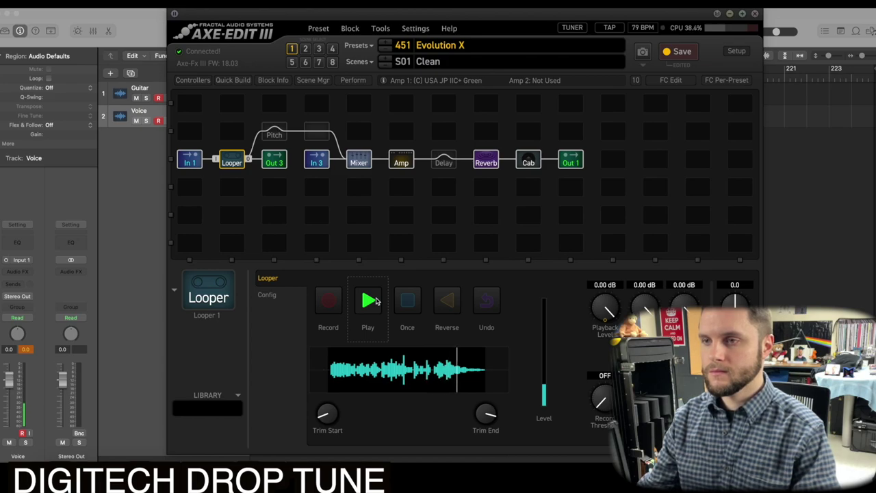
- Replay the guitar loop twice through the Digitech path, ending stopped at the start
click(376, 302)
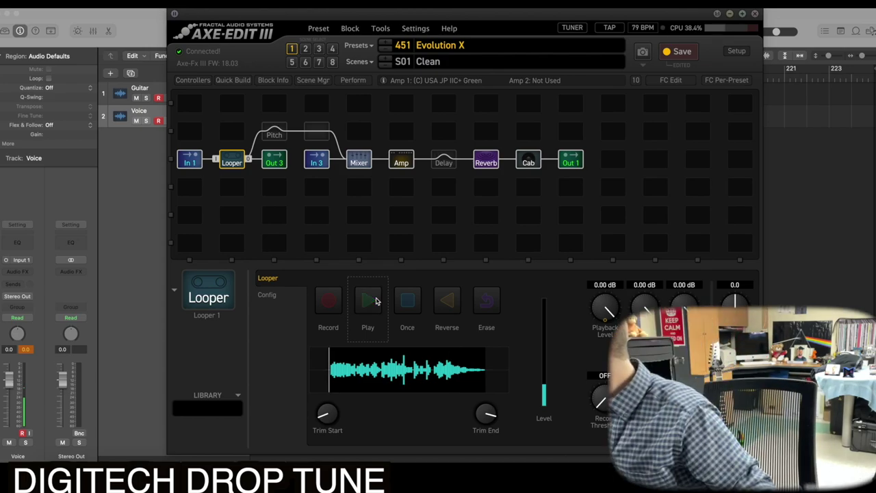
click(359, 306)
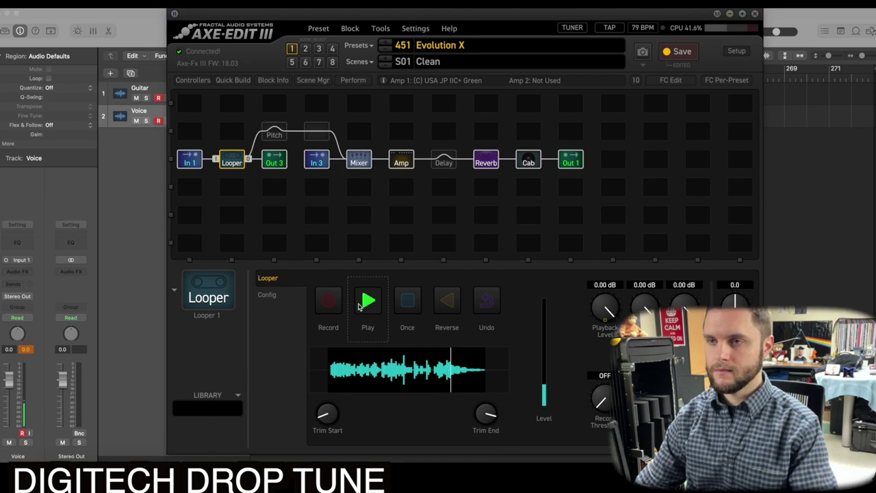
click(363, 306)
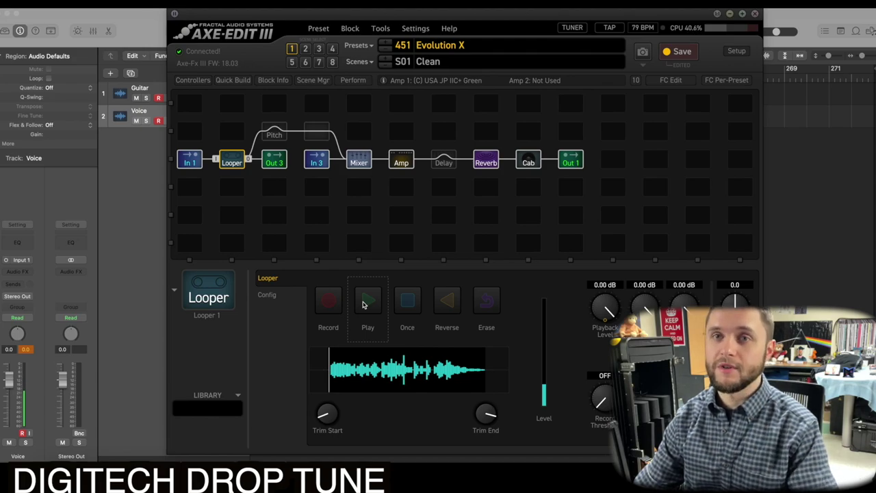
click(363, 305)
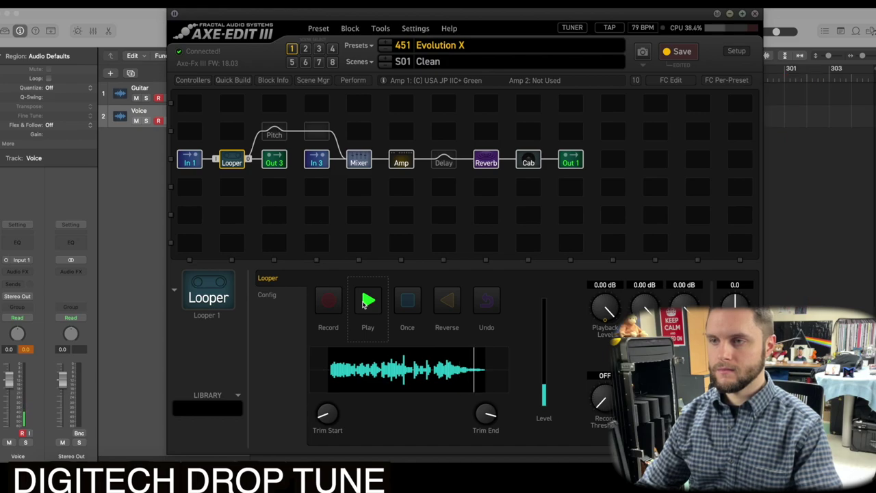
click(365, 303)
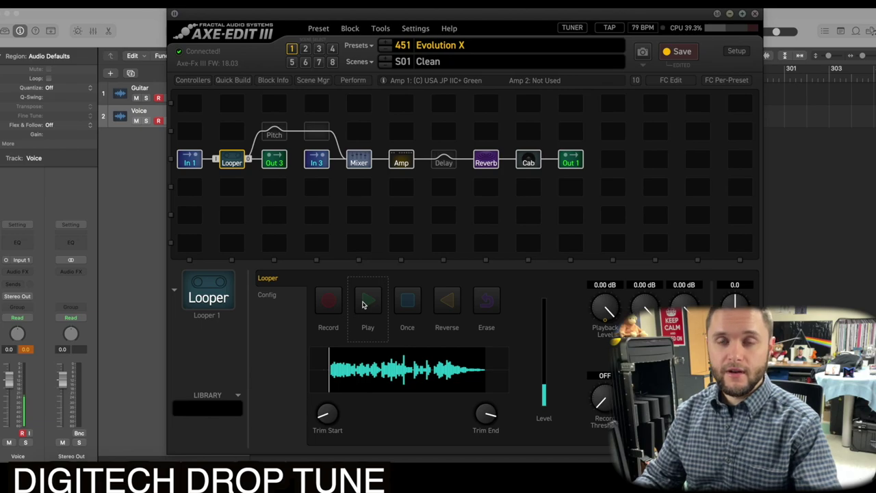
- Browse the Pitch block's TYPE list and close it with Virtual Capo still selected
click(274, 132)
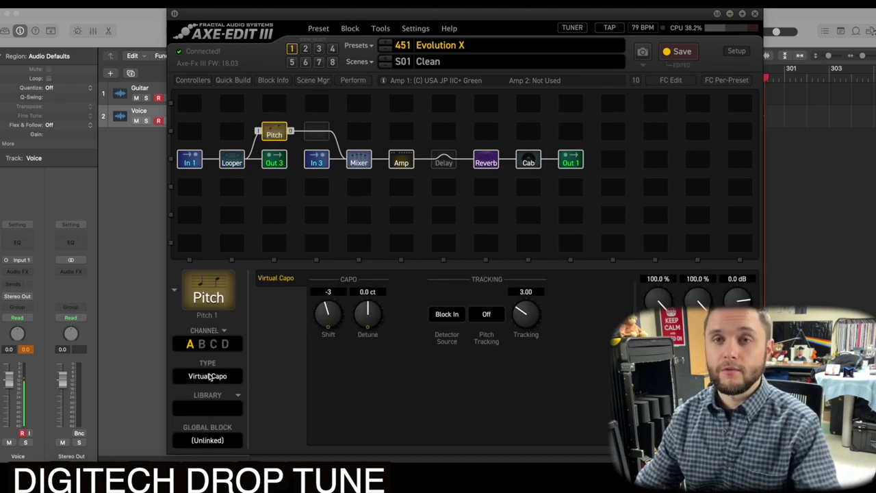
click(208, 377)
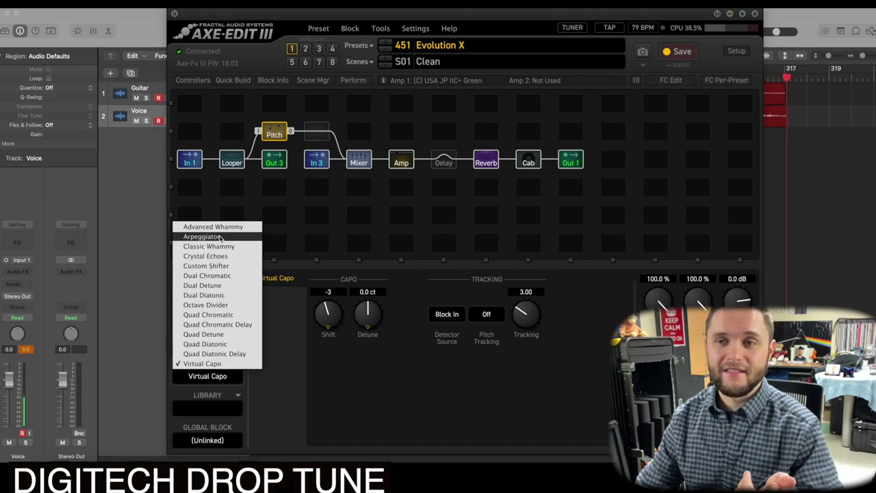
click(295, 381)
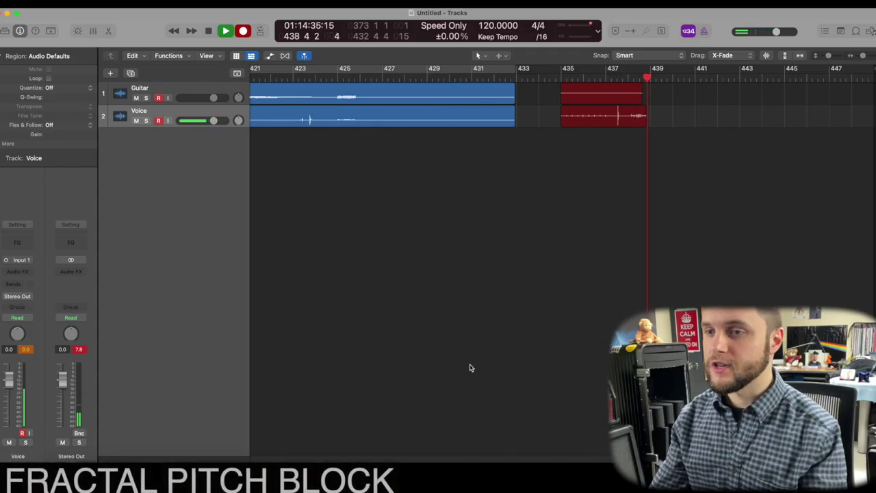
- Play the guitar loop on S07 Rhythm through the Virtual Capo at Shift -3, then show the Pitch settings again
click(296, 478)
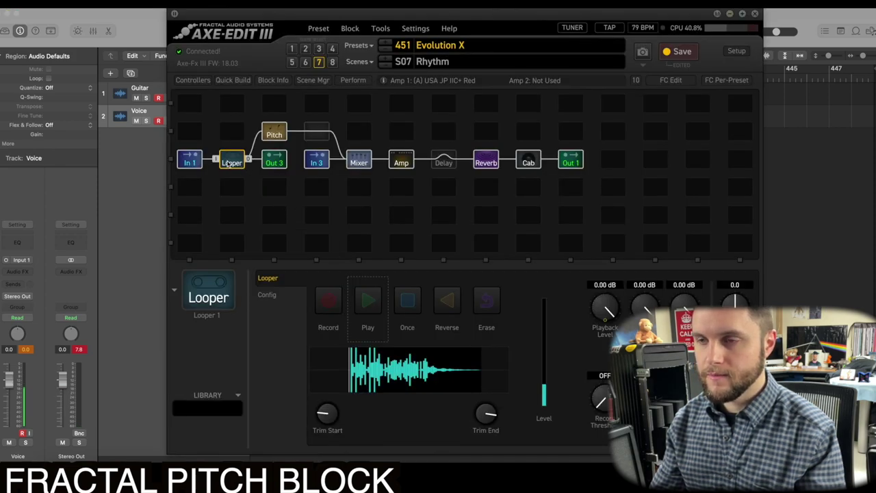
click(274, 134)
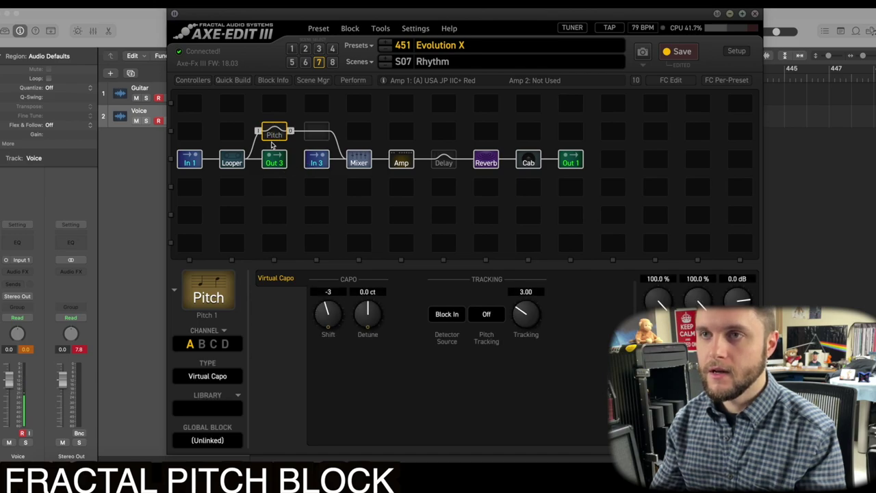
click(232, 160)
click(368, 302)
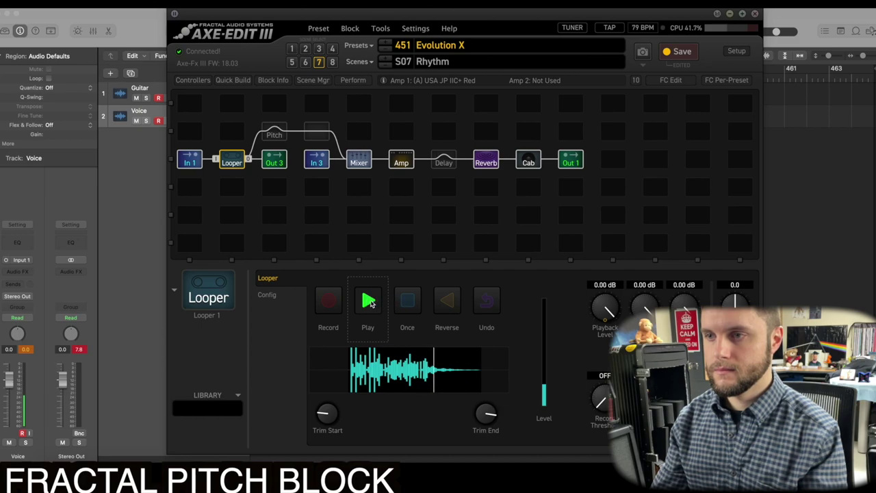
click(370, 303)
click(270, 135)
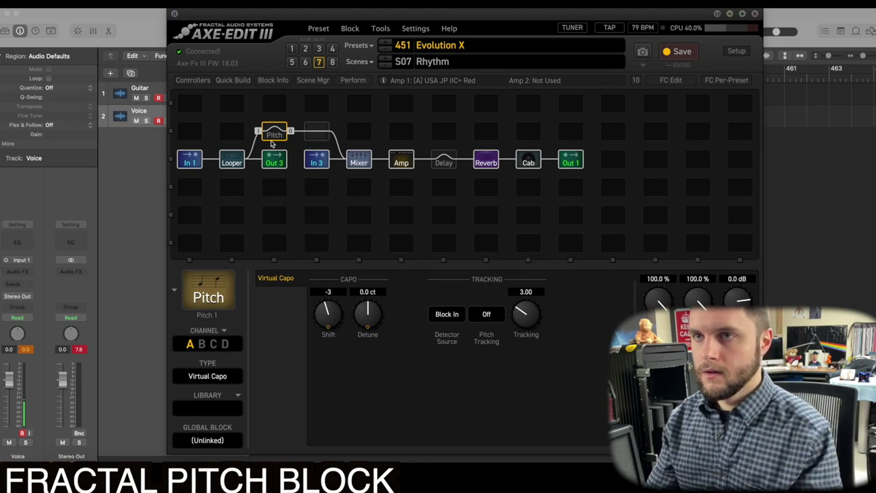
- Set the Virtual Capo shift to 0, then check the Looper and Mixer settings
double_click(336, 291)
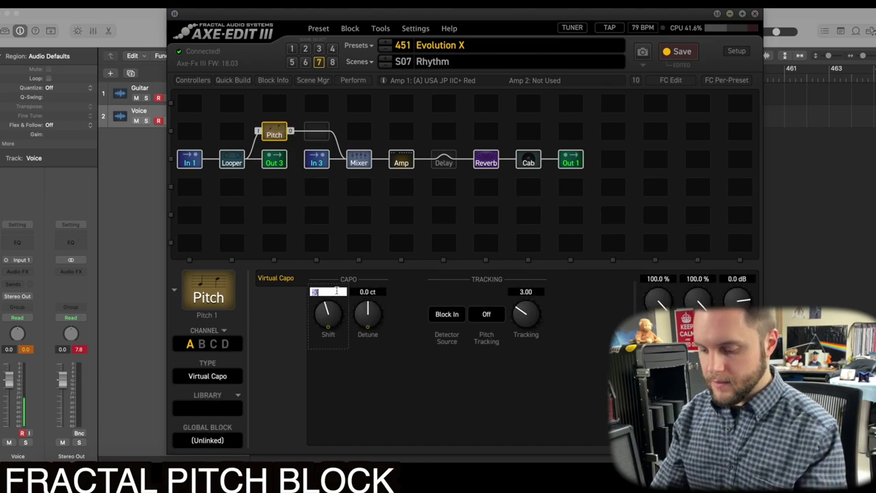
text(0)
key(Return)
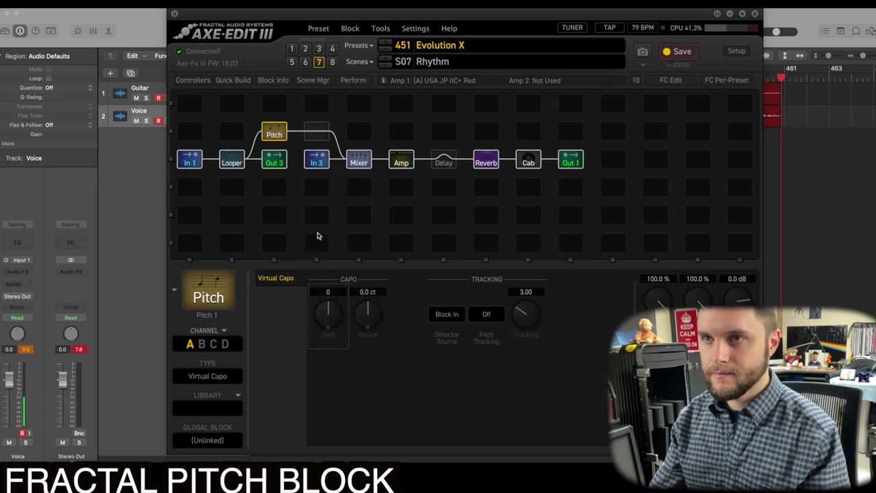
click(232, 163)
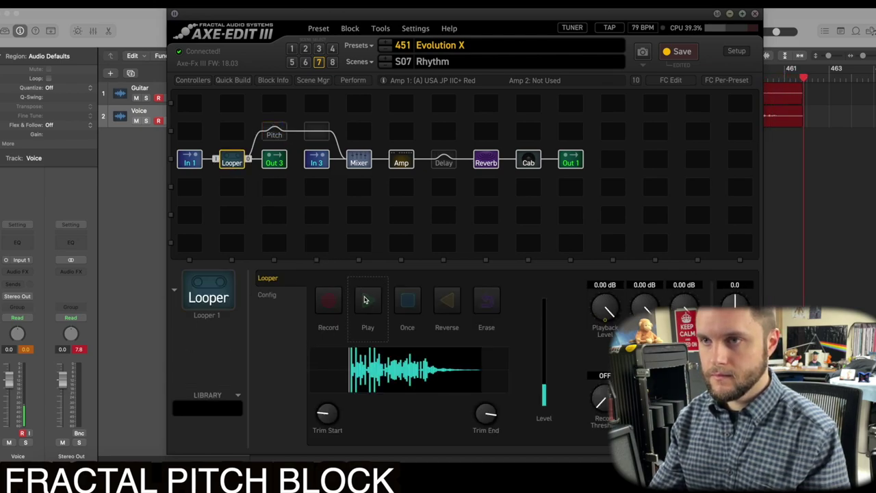
click(275, 136)
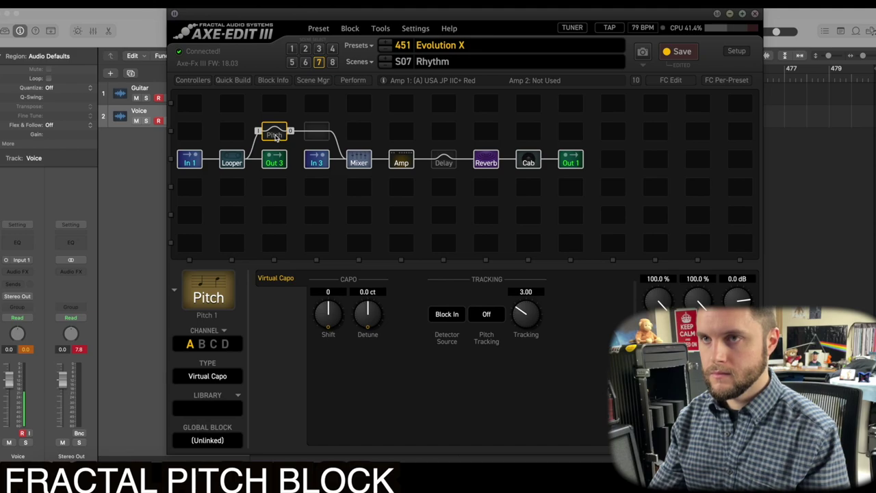
click(359, 162)
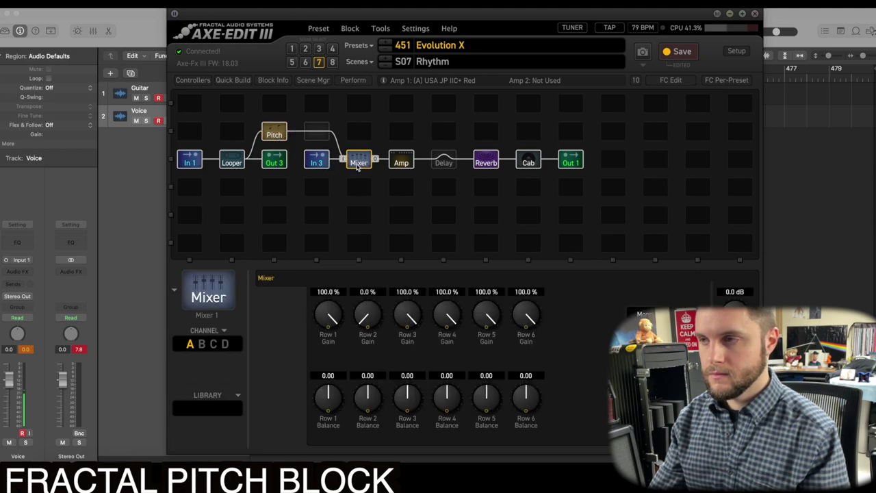
click(274, 135)
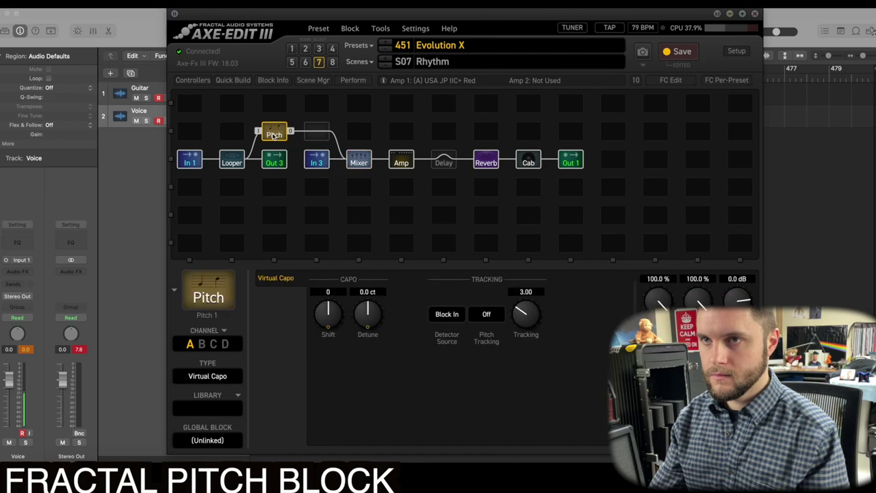
- Lower the capo shift to -1 and set tracking to 2.00, then return to the Looper
click(331, 292)
scroll(331, 292, down, 1)
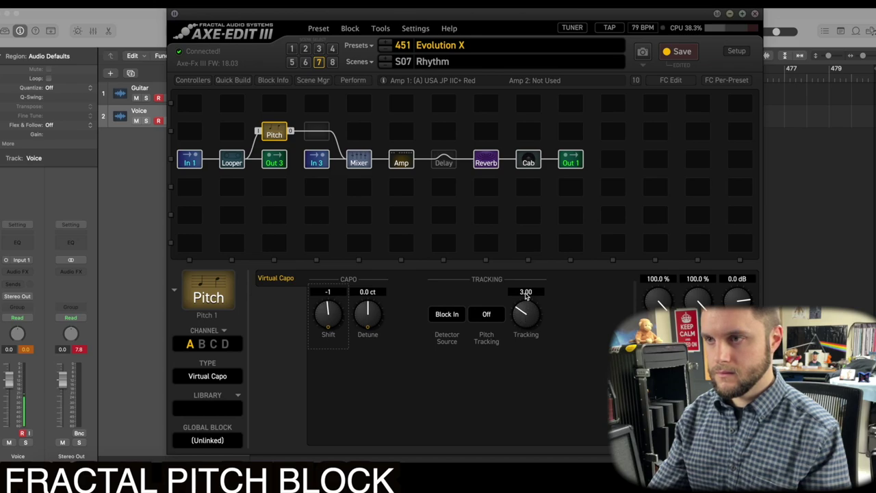
double_click(526, 293)
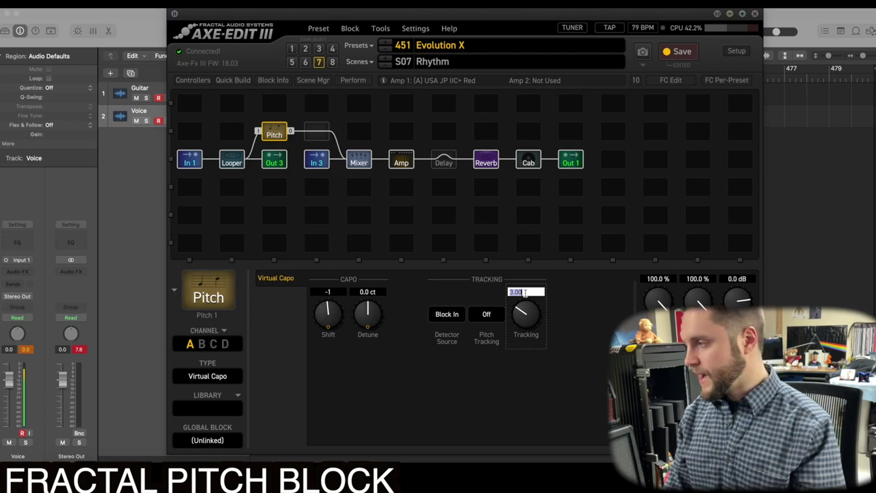
text(2)
key(Return)
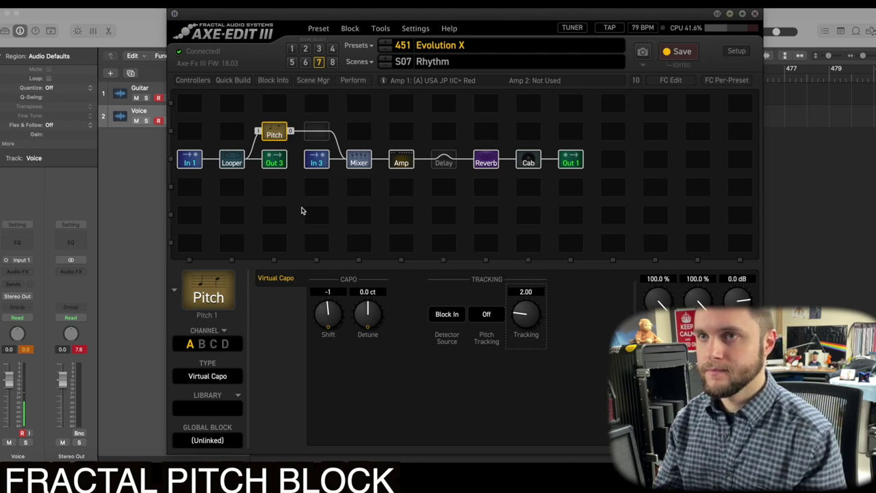
click(233, 162)
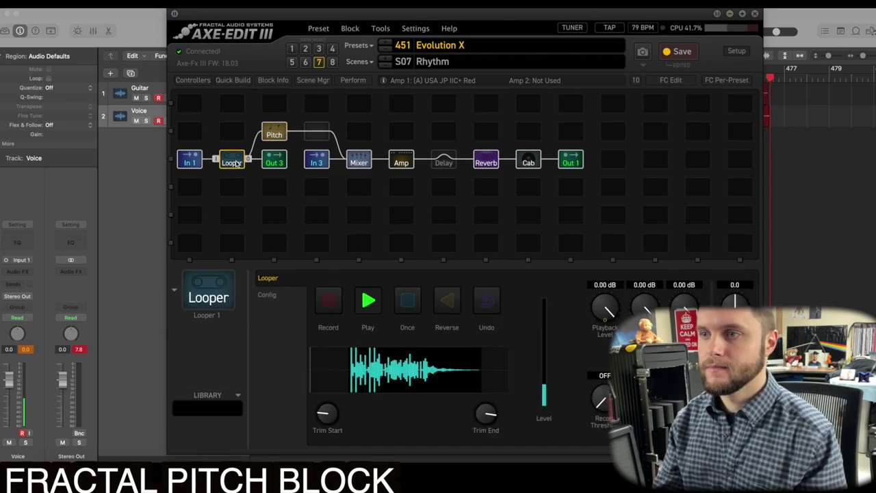
- Stop the loop and enter a Virtual Capo shift of -2
click(365, 304)
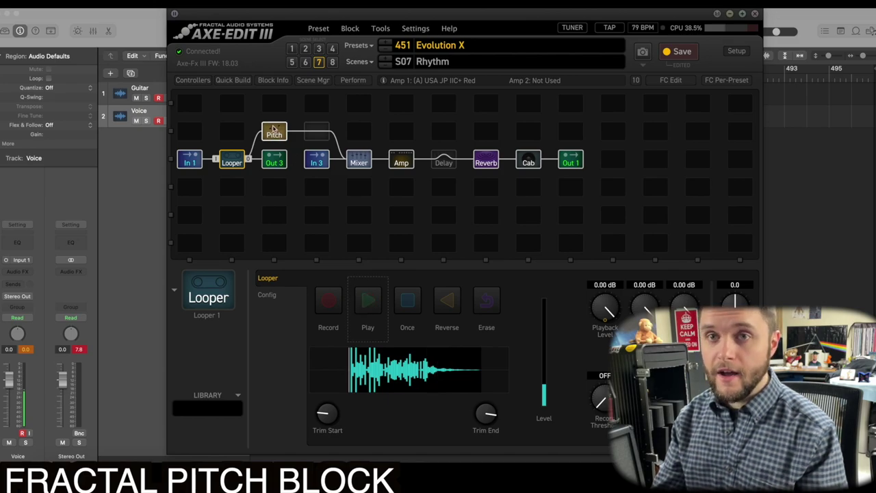
click(276, 135)
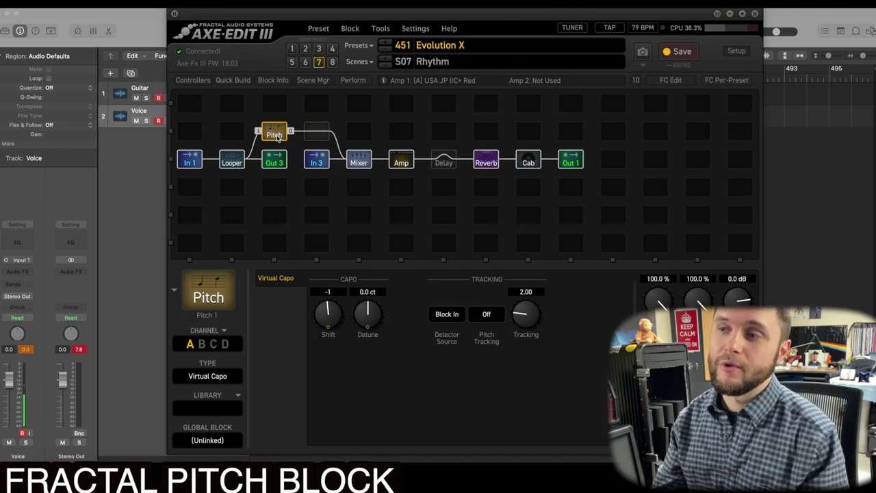
double_click(336, 292)
text(-2)
key(Return)
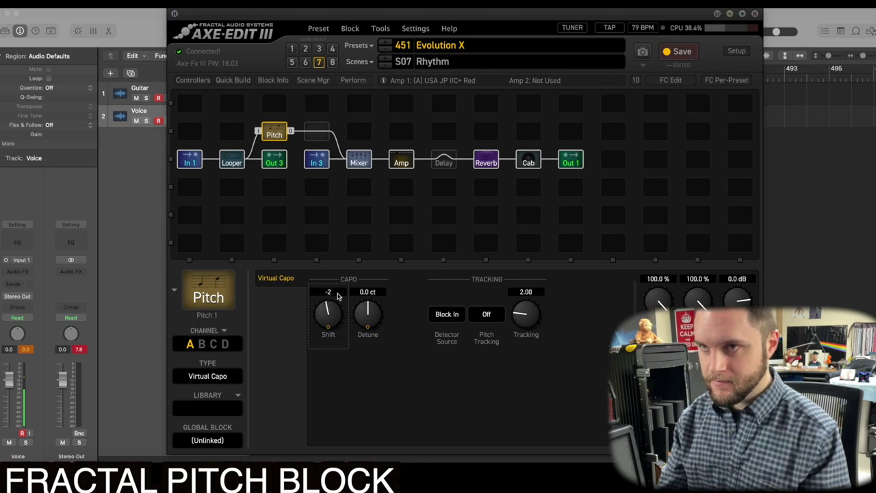
- Audition the loop through the capo at -2, switching the Looper to Once playback
click(233, 164)
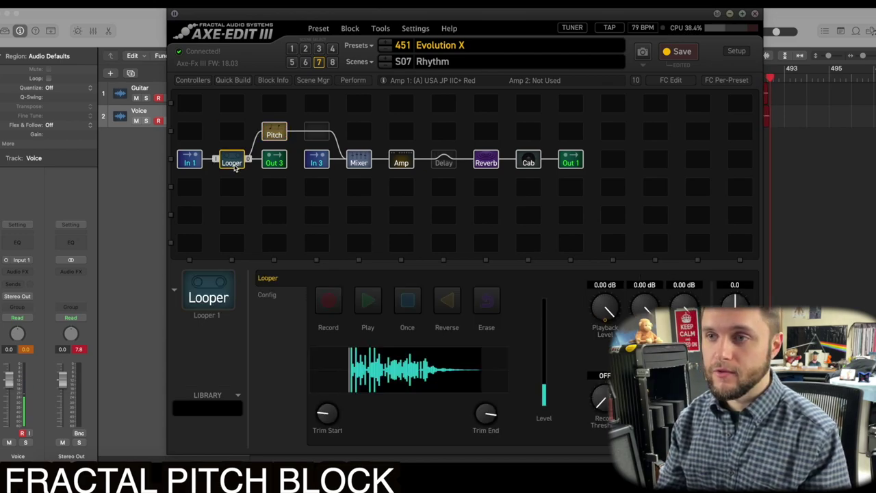
click(369, 303)
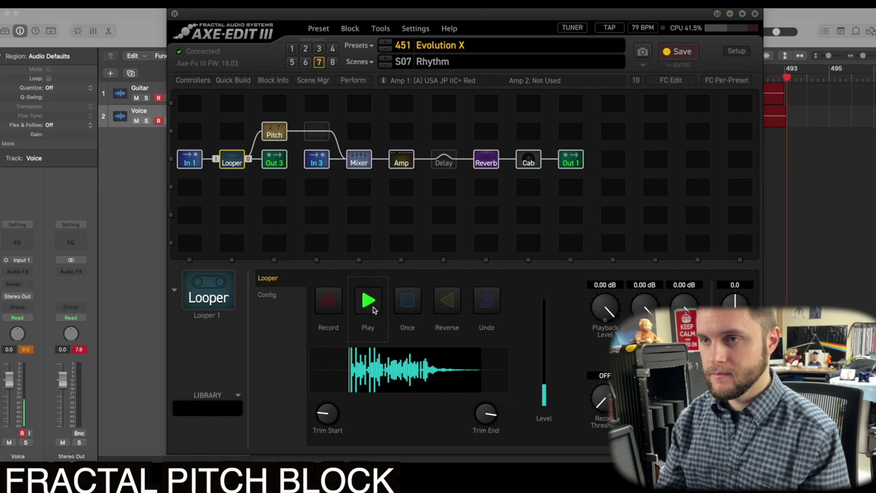
click(276, 133)
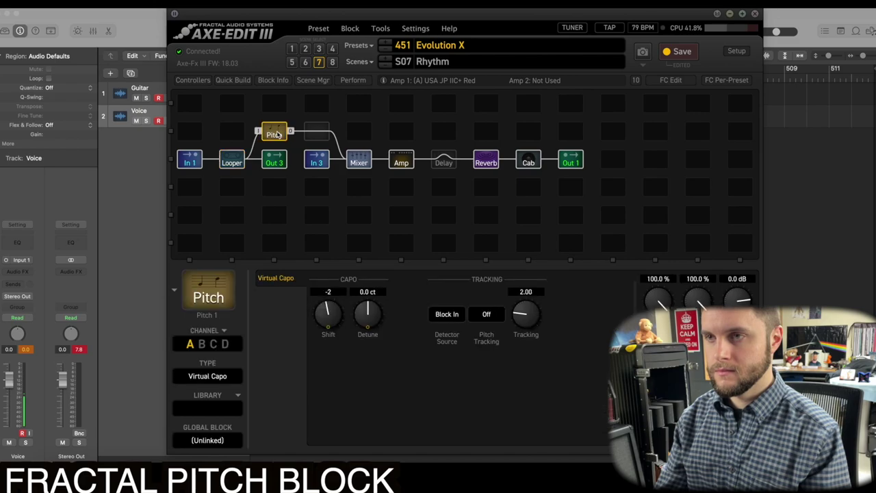
click(232, 161)
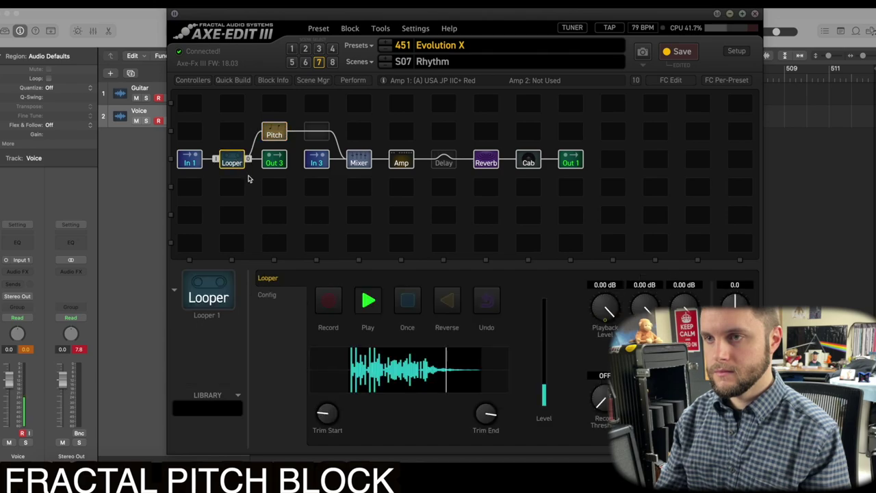
click(408, 308)
click(364, 304)
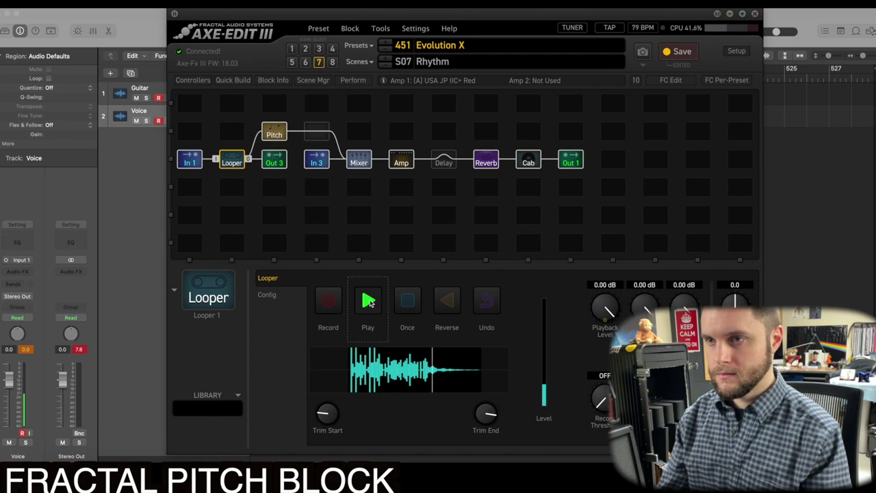
- Set the Virtual Capo shift to -4 and tracking to 3.00
click(274, 136)
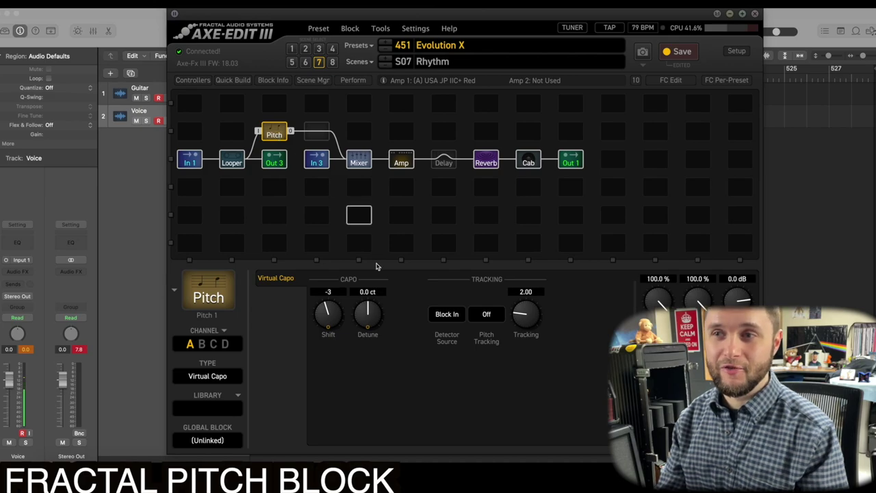
double_click(332, 291)
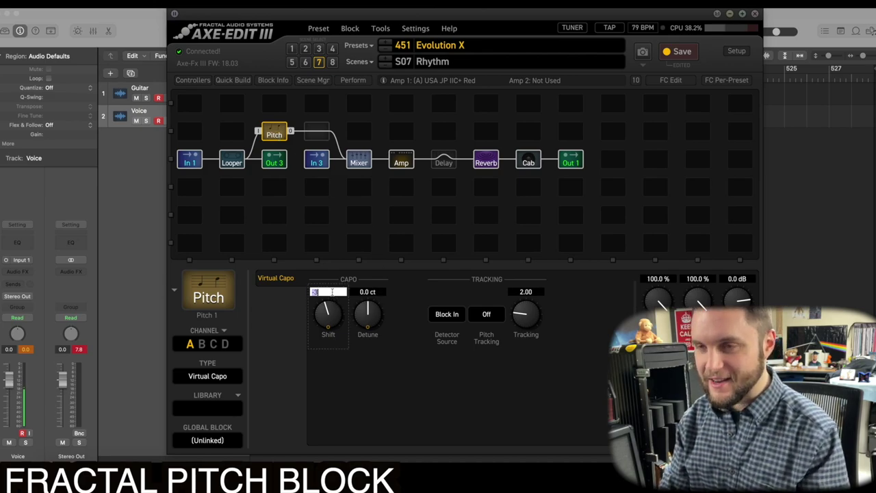
text(-4)
key(Return)
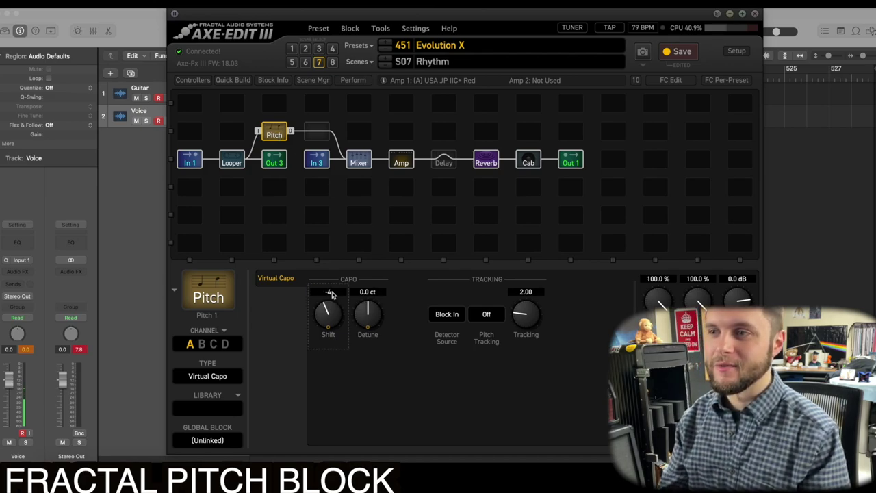
double_click(537, 293)
text(3)
key(Return)
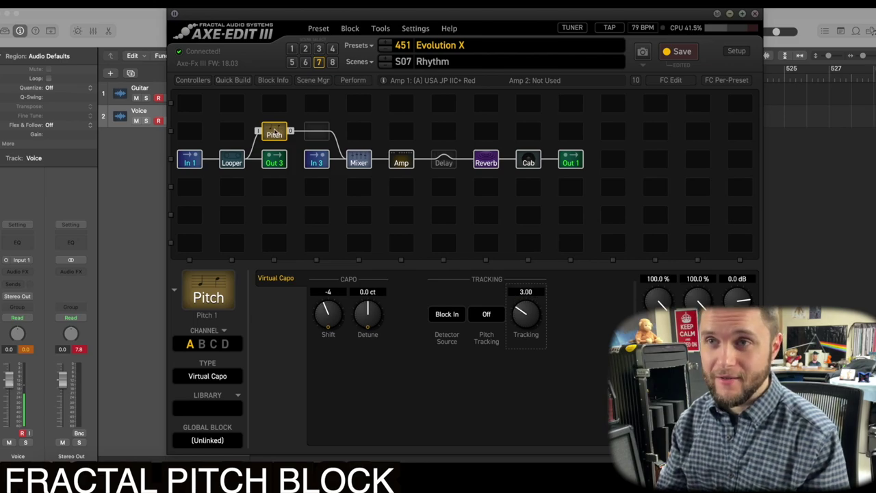
- Play the loop through the capo at -4, restart it, and edit the tracking value again
click(231, 159)
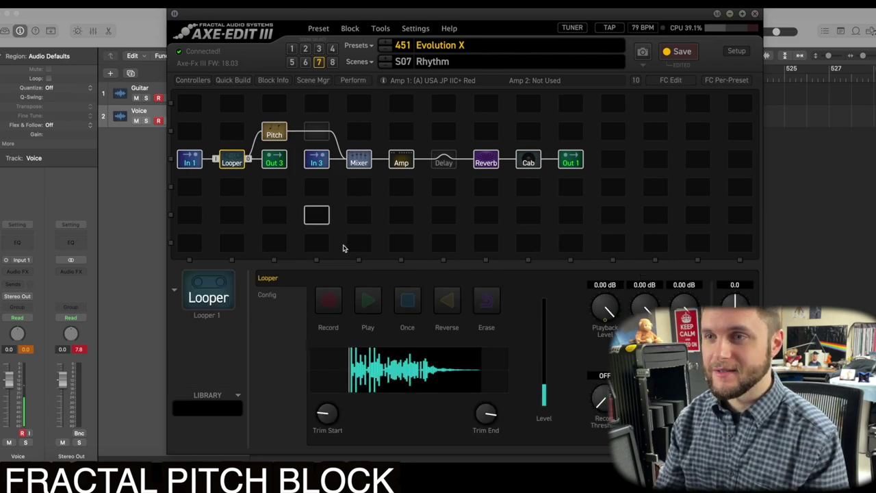
click(373, 306)
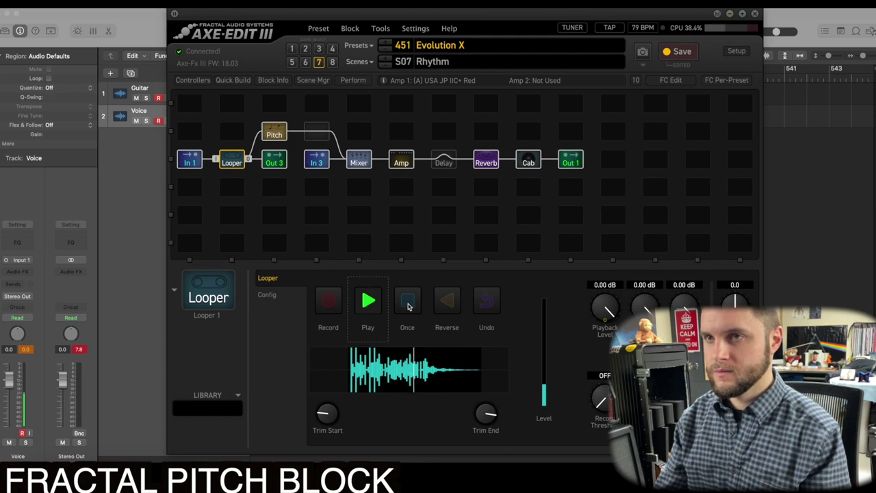
click(369, 304)
click(277, 131)
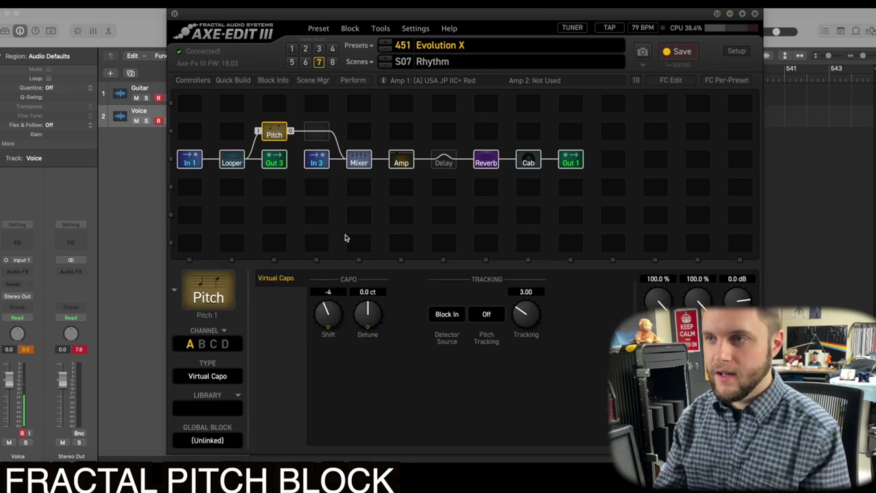
double_click(531, 293)
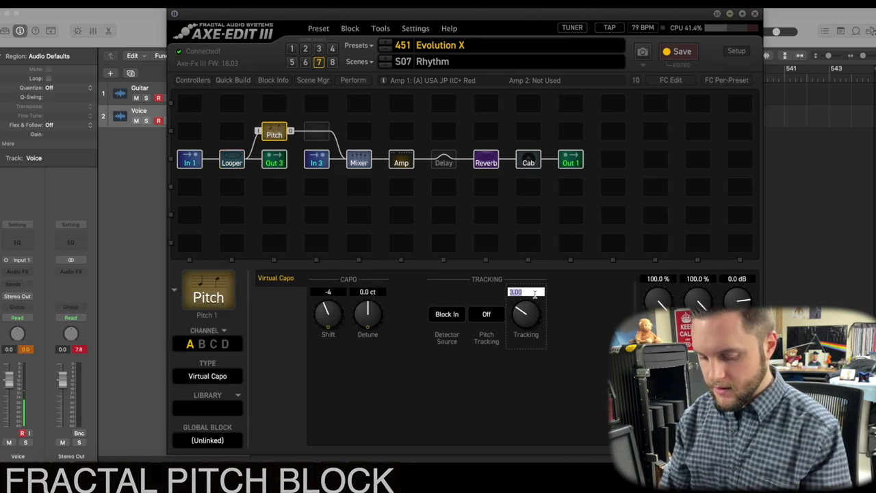
- Bypass the Pitch block, inspect the Mixer and In 3 gate, and play the loop without the capo
click(274, 130)
click(363, 162)
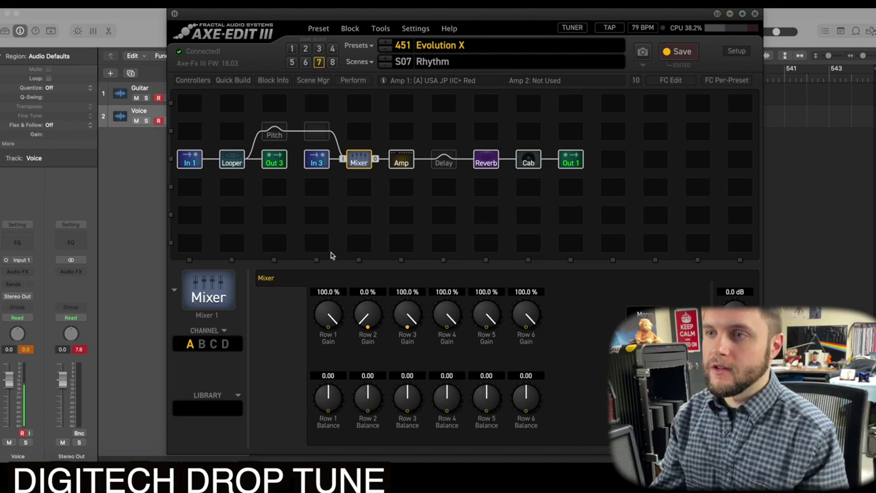
click(320, 163)
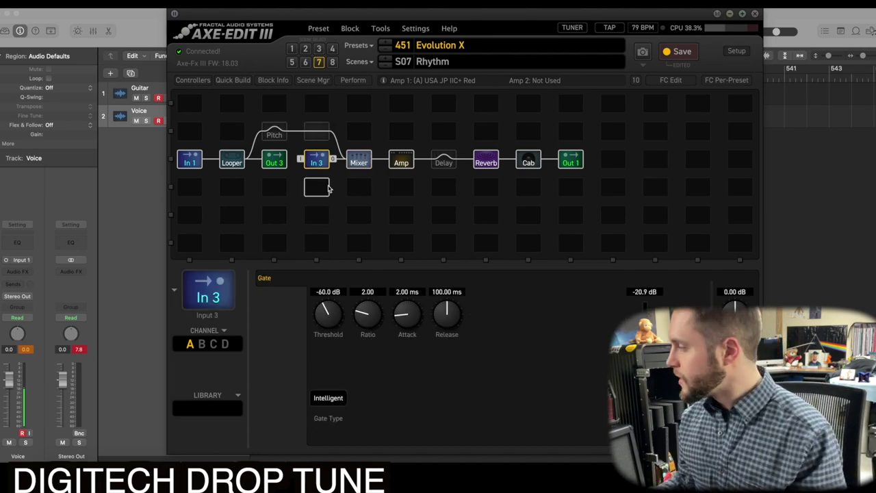
click(233, 162)
click(369, 303)
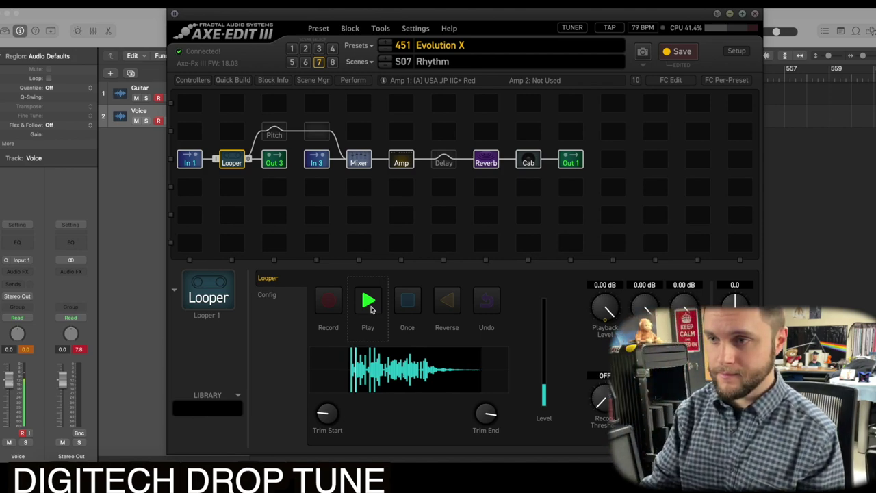
- Turn the Looper's Trim End knob down to shorten the playing loop's end to about 81.60 %
drag(485, 415, 471, 455)
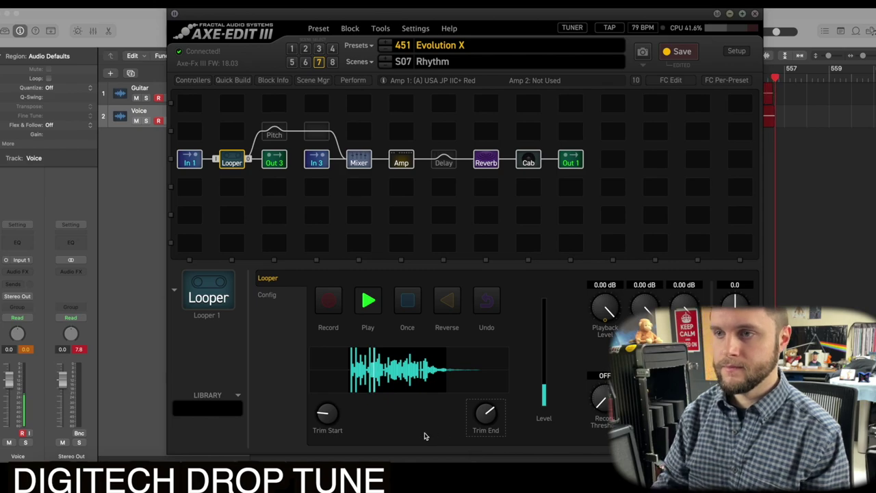